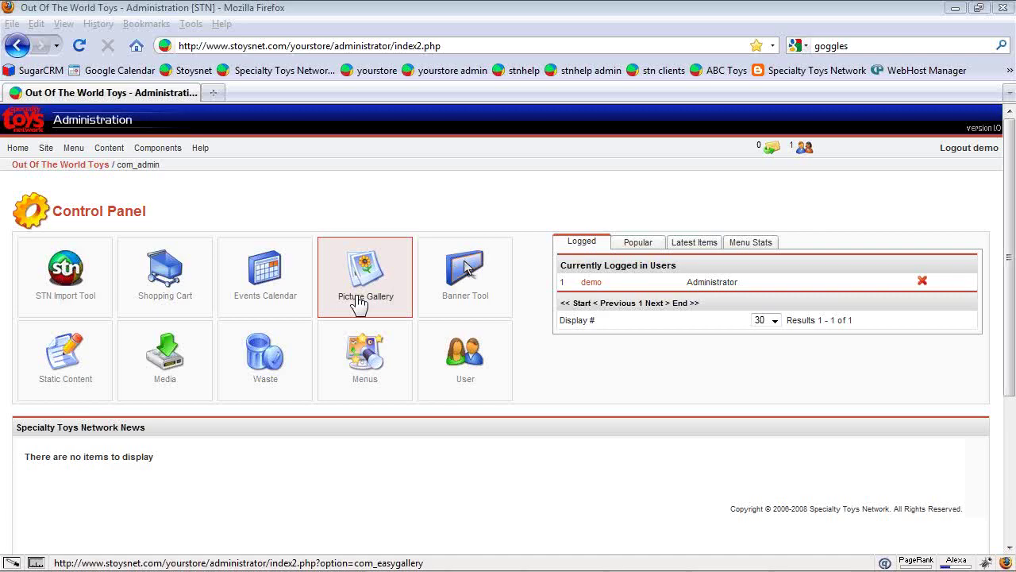
- Open the STN Import Tool from the Control Panel to list the 41132 importable products
click(169, 216)
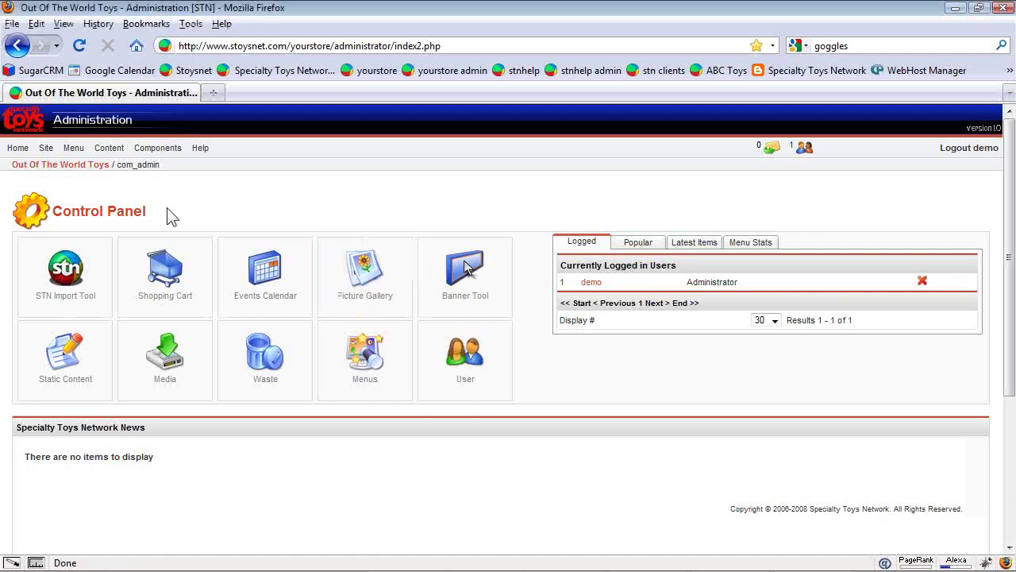
click(104, 254)
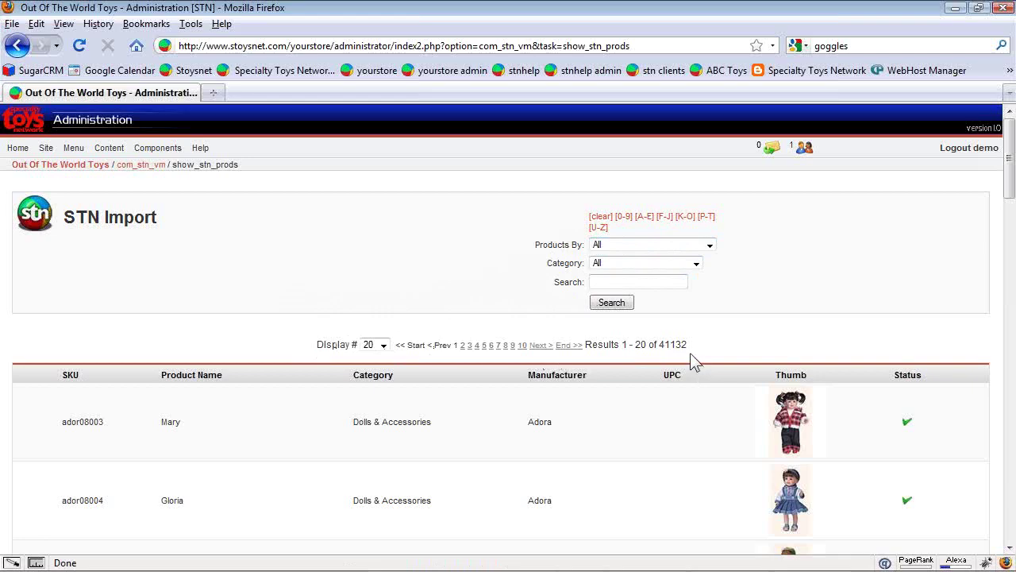
scroll(690, 361, down, 20)
scroll(689, 361, up, 14)
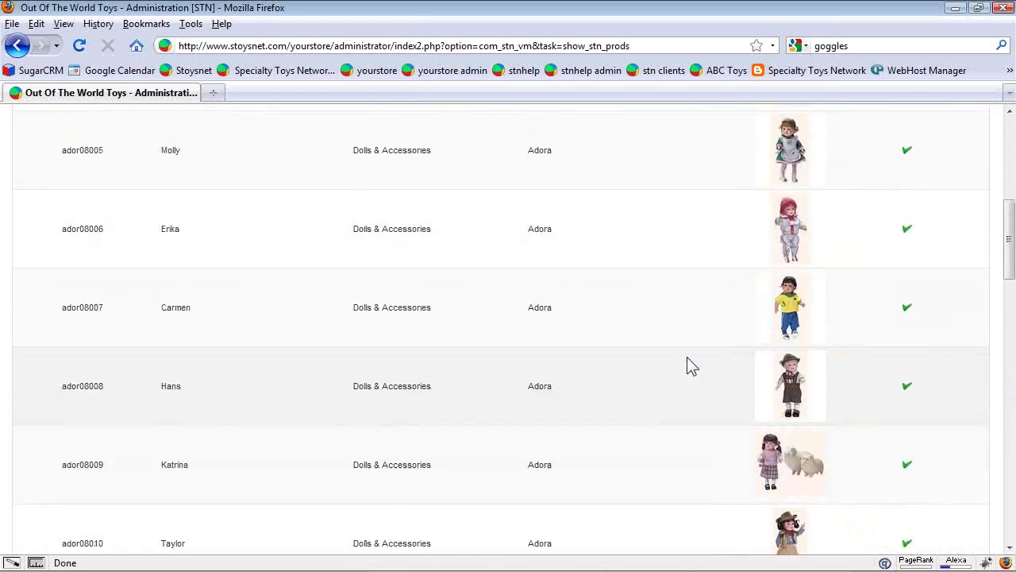
scroll(688, 365, up, 5)
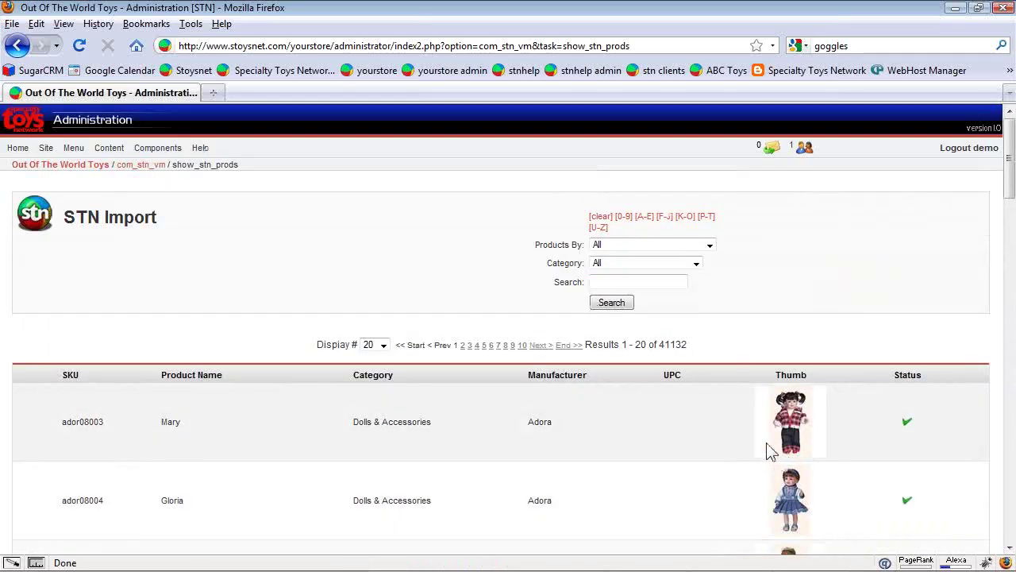
drag(59, 426, 111, 429)
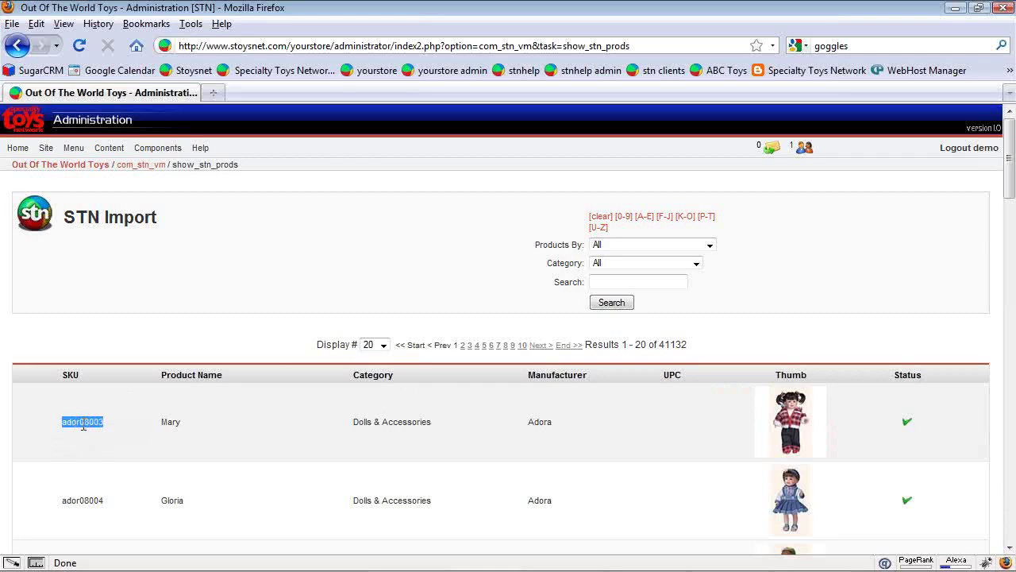
click(83, 427)
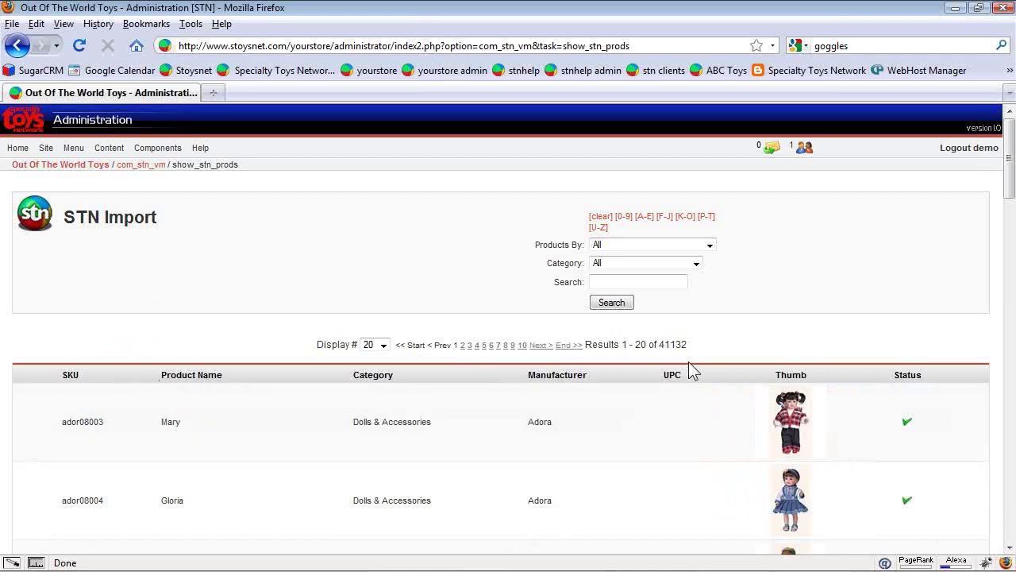
double_click(672, 344)
click(724, 335)
- Set the Products By manufacturer filter to Ugly Dolls and review its company description
drag(540, 240, 597, 247)
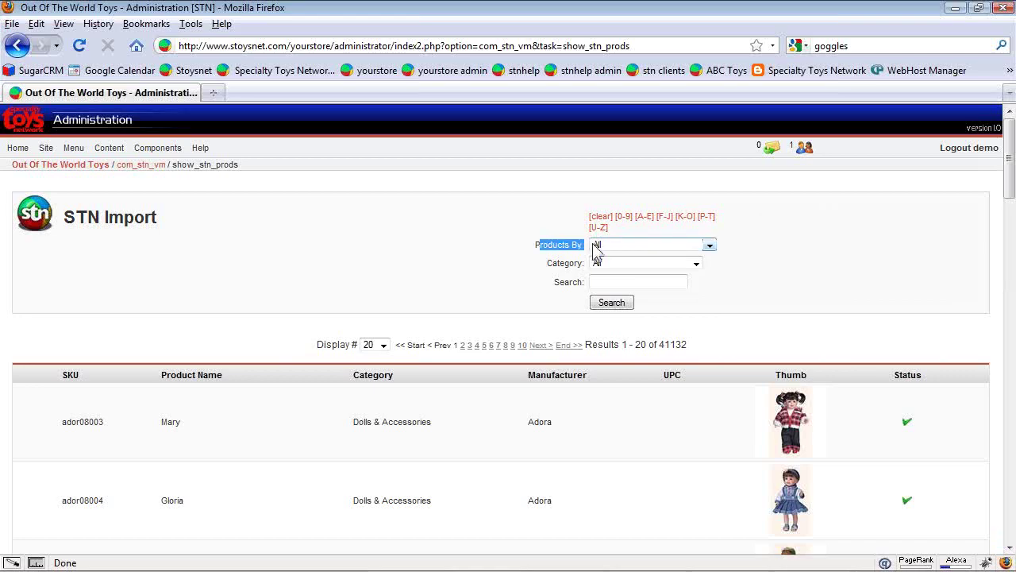
click(662, 245)
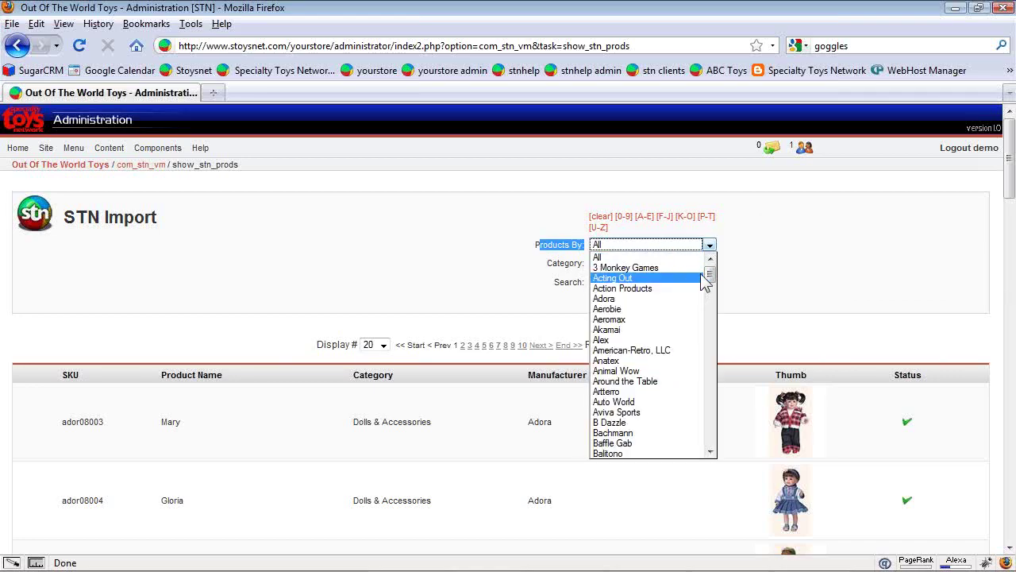
drag(708, 274, 714, 431)
click(656, 338)
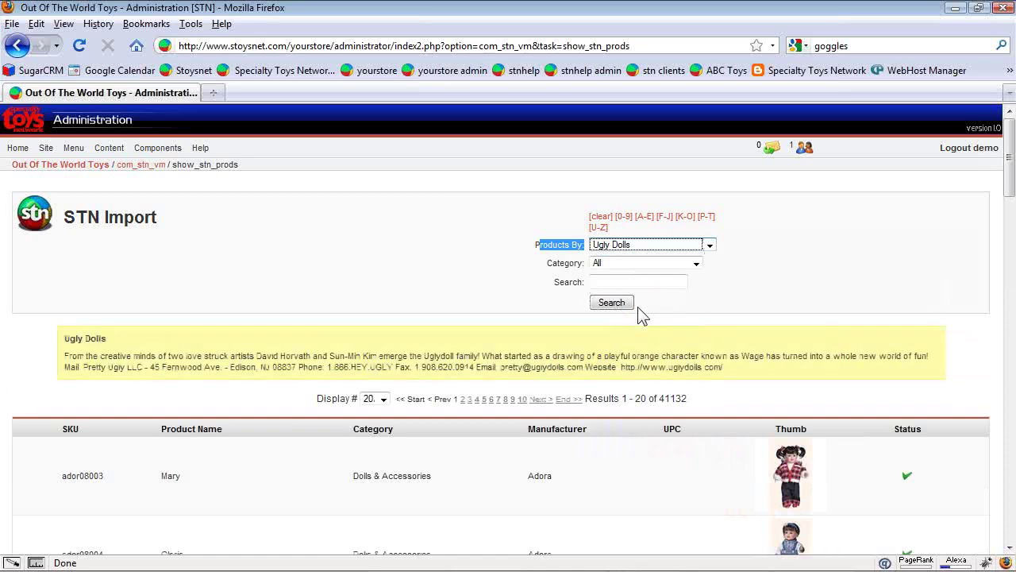
click(390, 337)
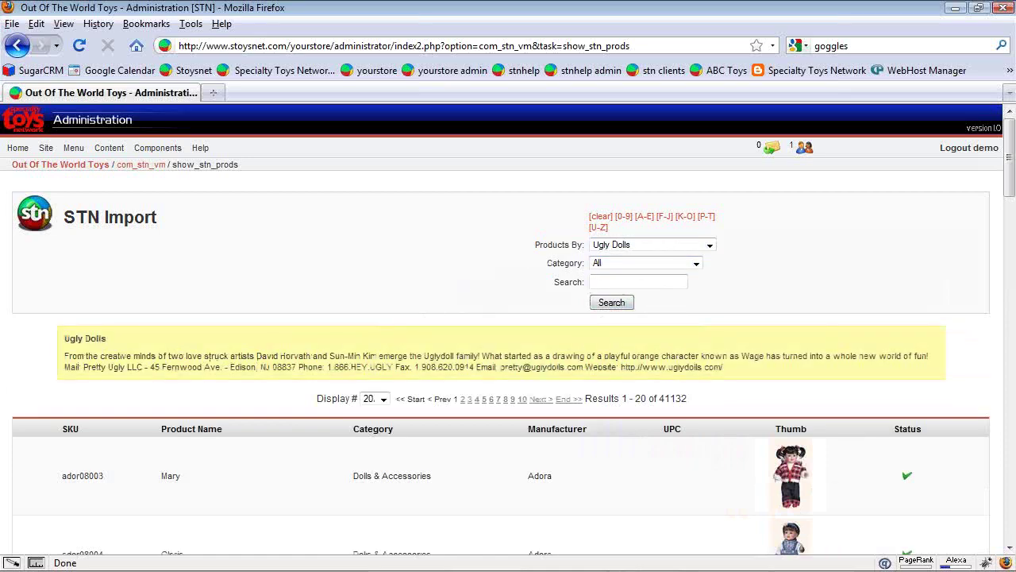
drag(67, 344, 454, 393)
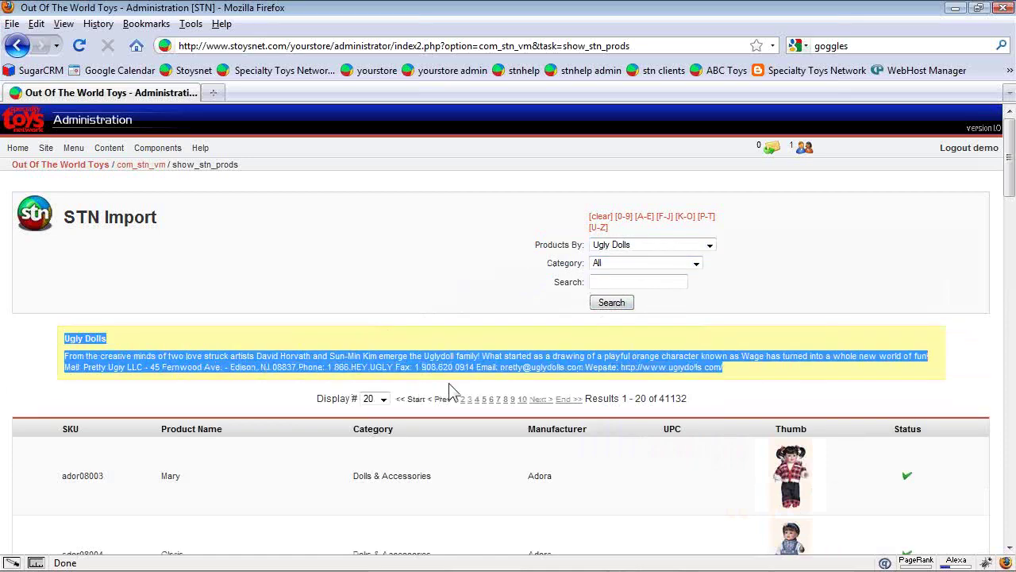
click(803, 379)
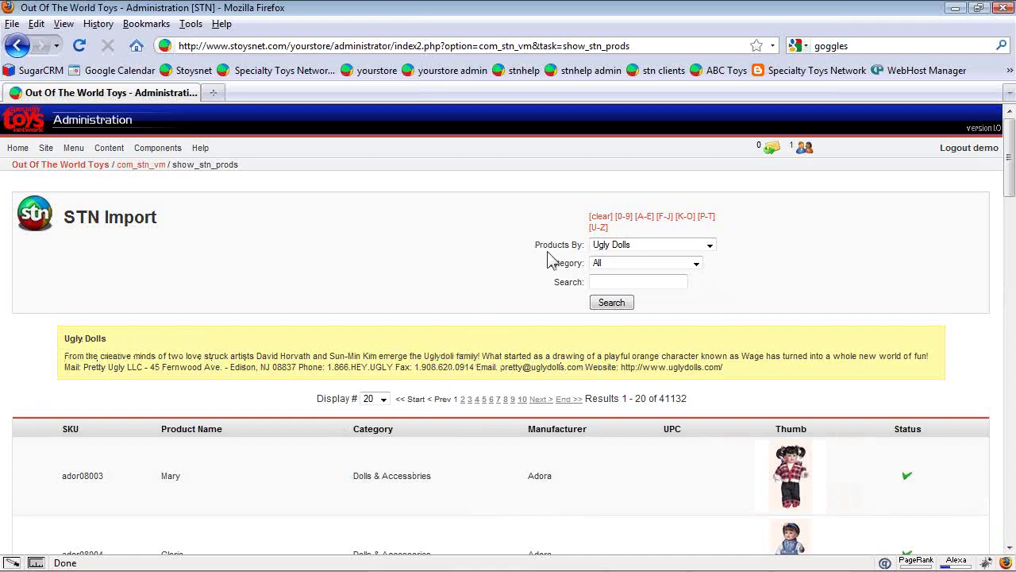
- Run the search to list the 158 Ugly Dolls products
click(611, 304)
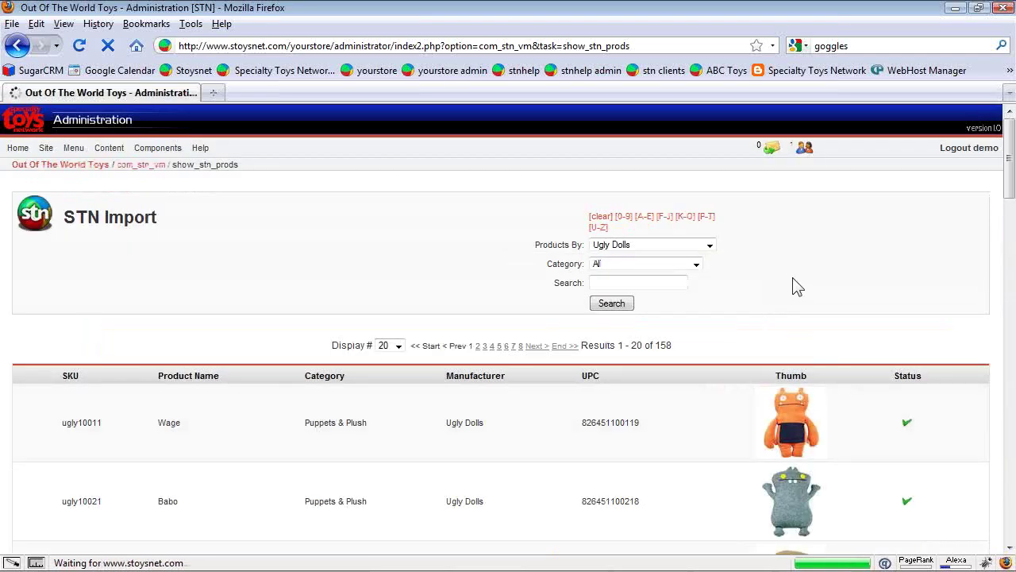
scroll(798, 287, down, 10)
scroll(802, 316, up, 7)
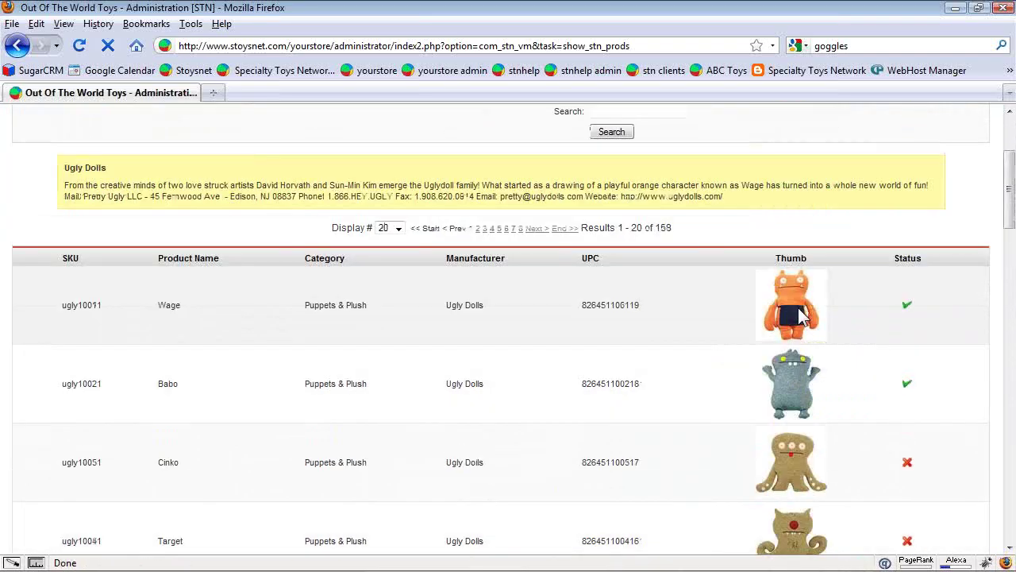
scroll(797, 309, up, 3)
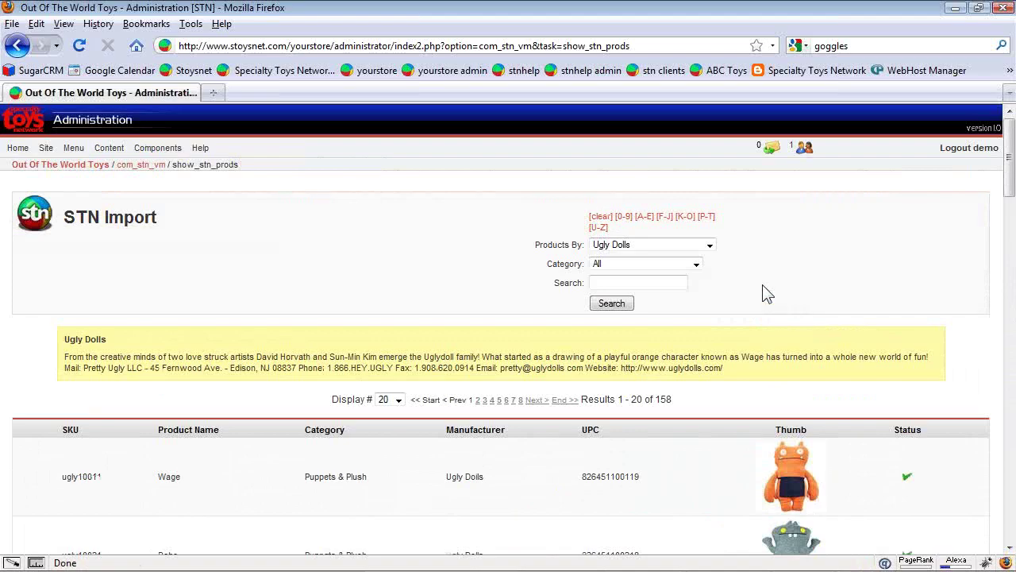
- Try the Dolls & Accessories category, then set Category back to All
click(696, 263)
drag(701, 307, 665, 304)
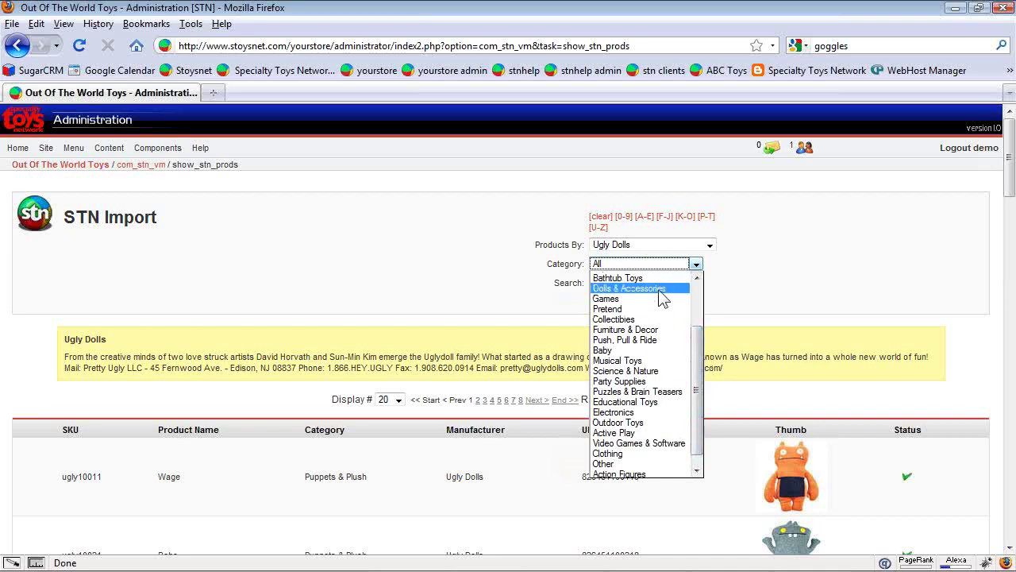
click(664, 298)
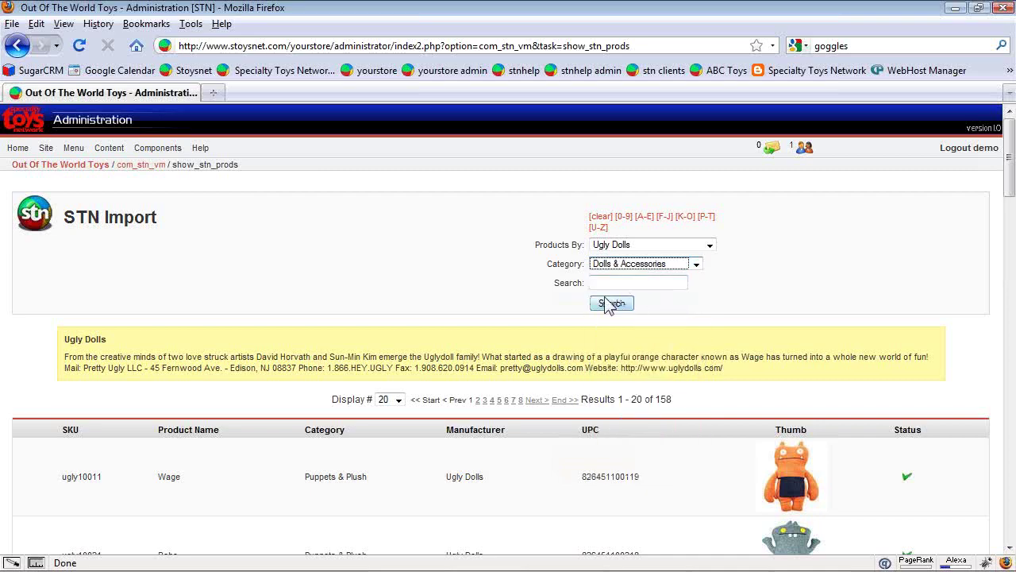
click(695, 265)
scroll(698, 276, up, 3)
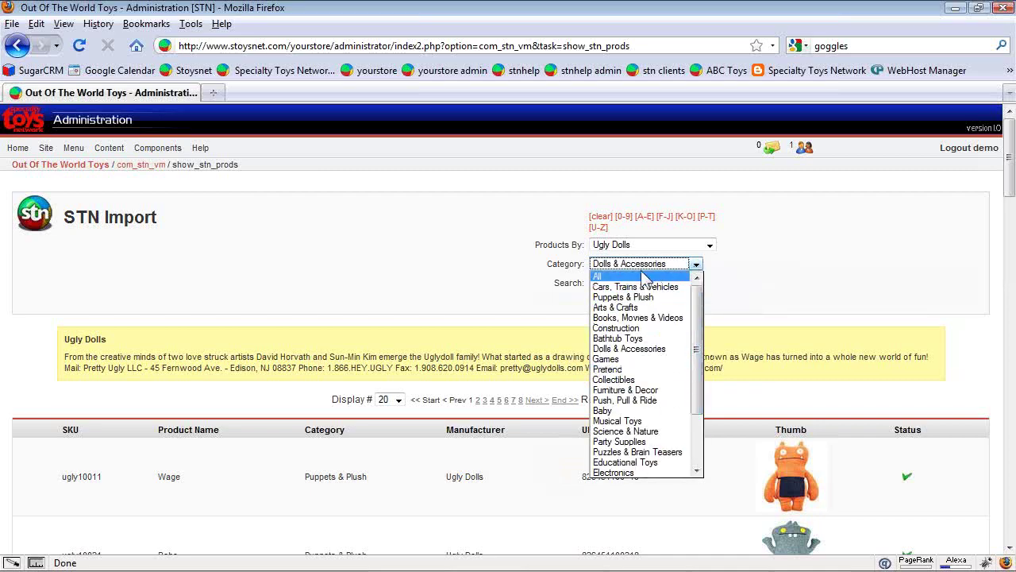
click(643, 273)
click(777, 267)
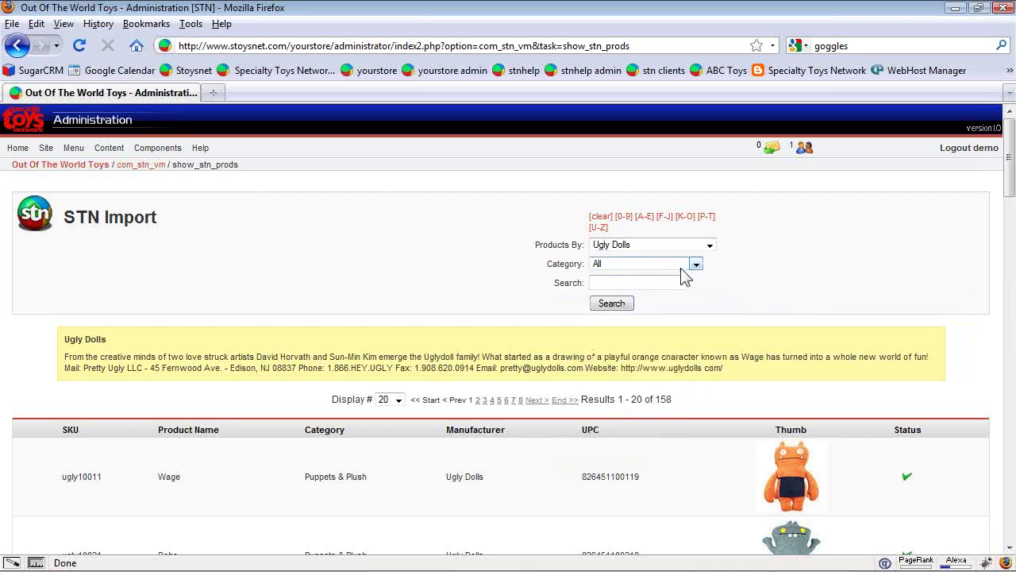
scroll(719, 312, down, 2)
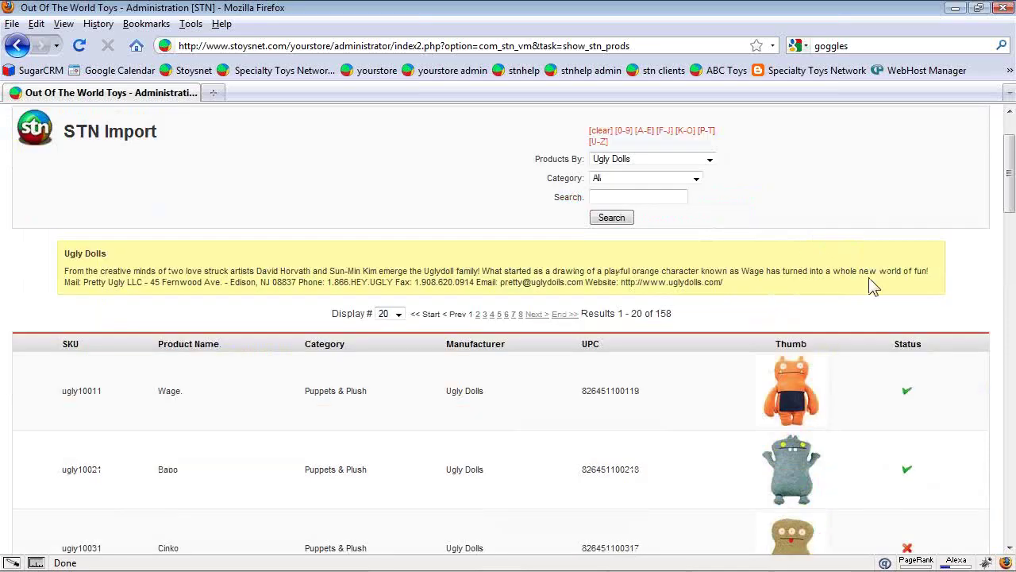
scroll(872, 287, down, 4)
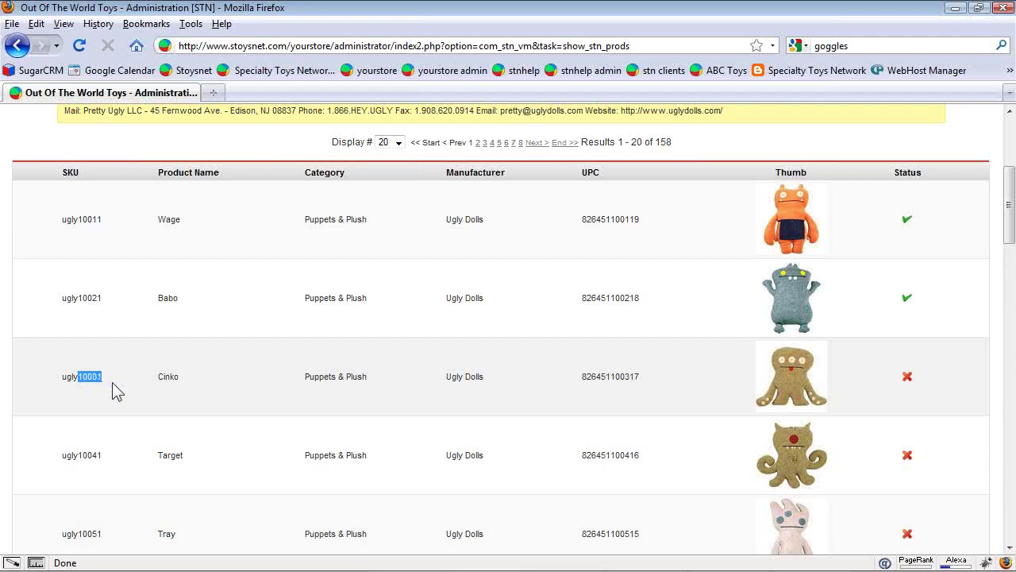
click(114, 390)
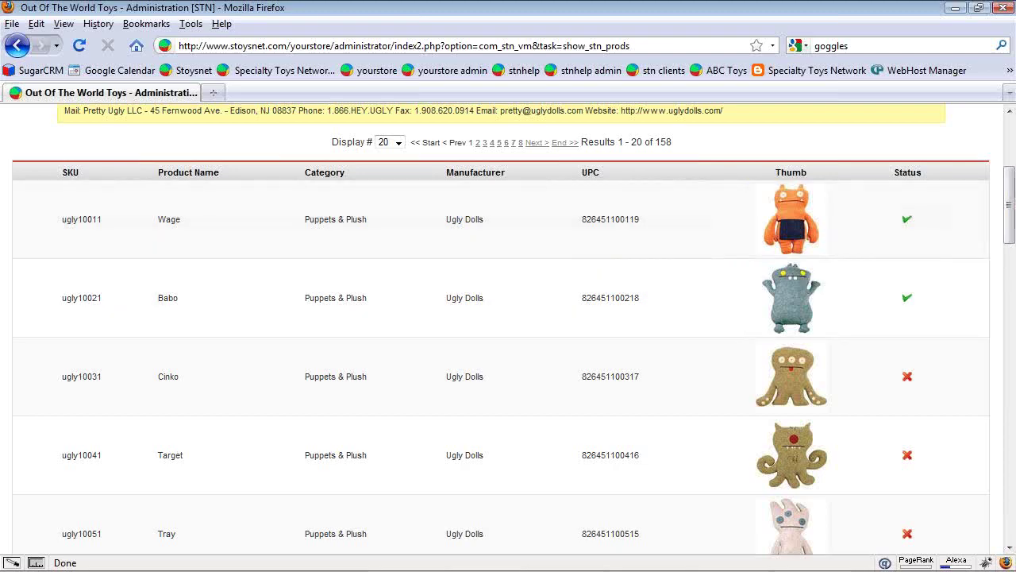
drag(1010, 230, 1009, 267)
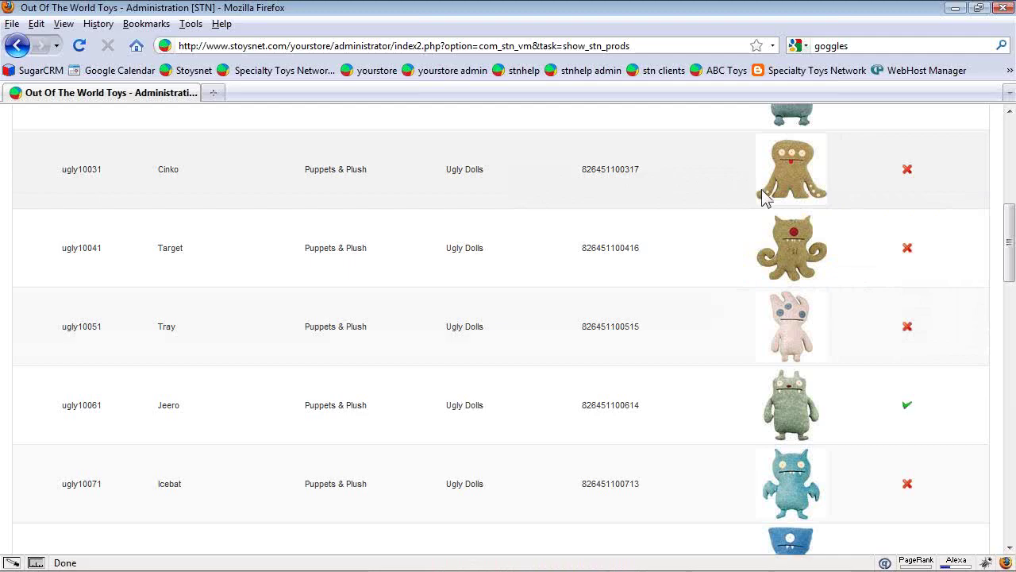
- Import the Cinko, Target and Tray products using their red X Status icons
click(908, 173)
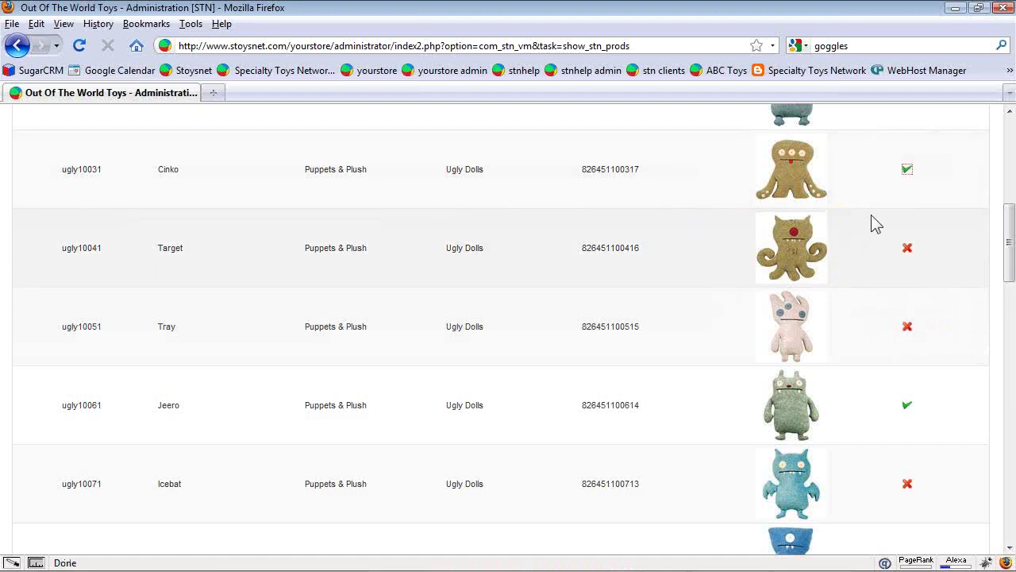
key(alt+Tab)
key(alt+Tab)
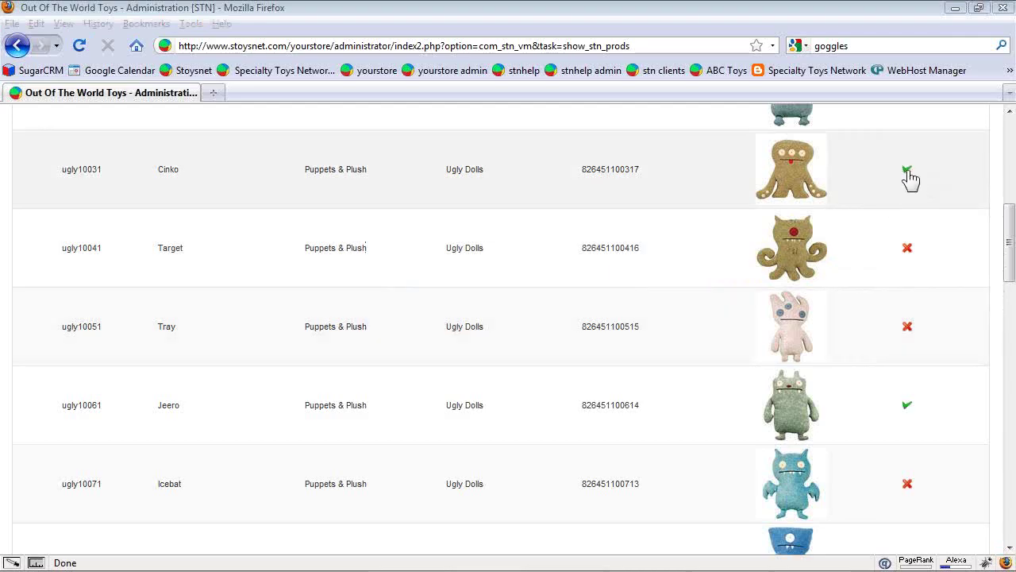
click(908, 251)
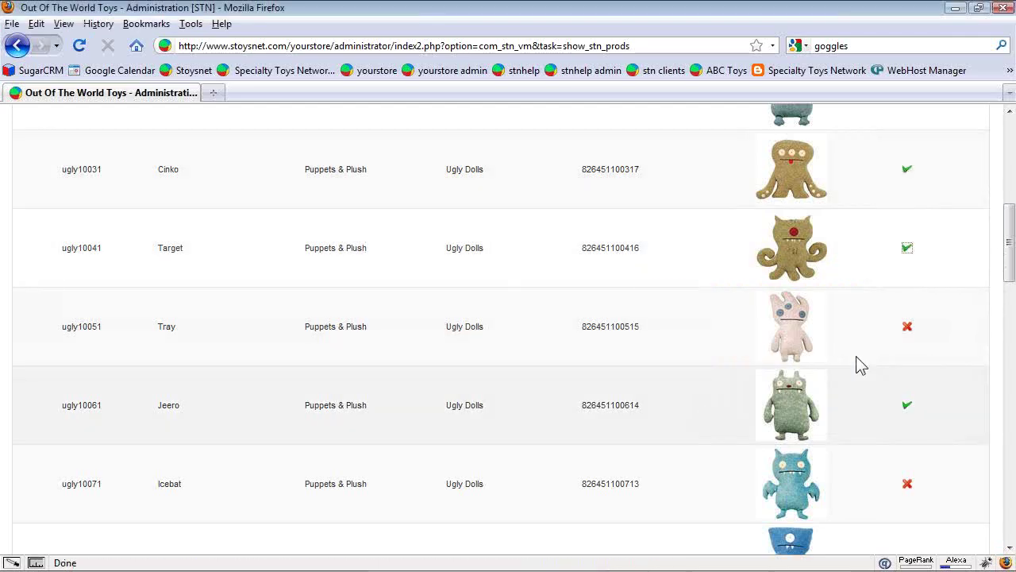
scroll(897, 211, down, 2)
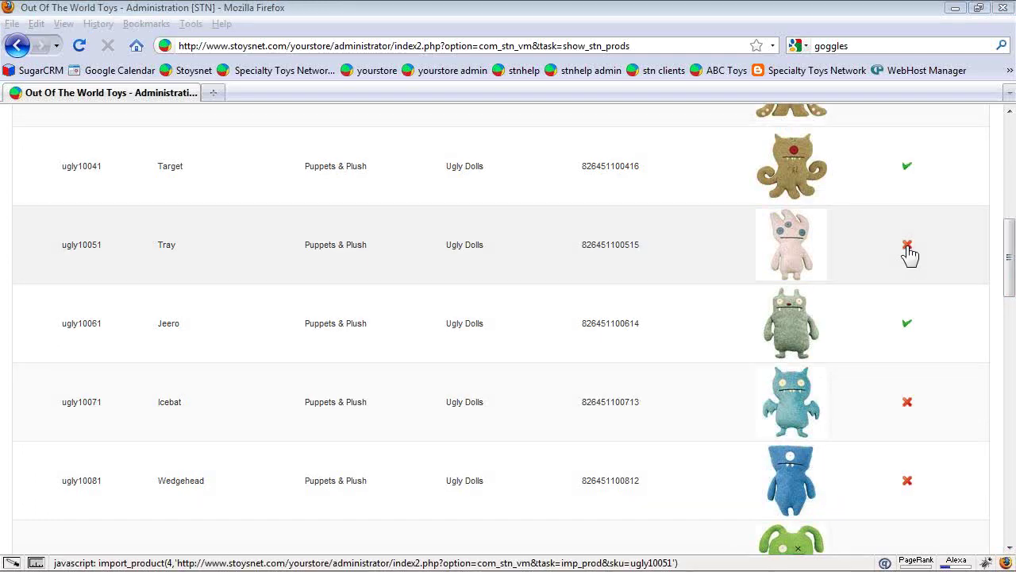
click(907, 248)
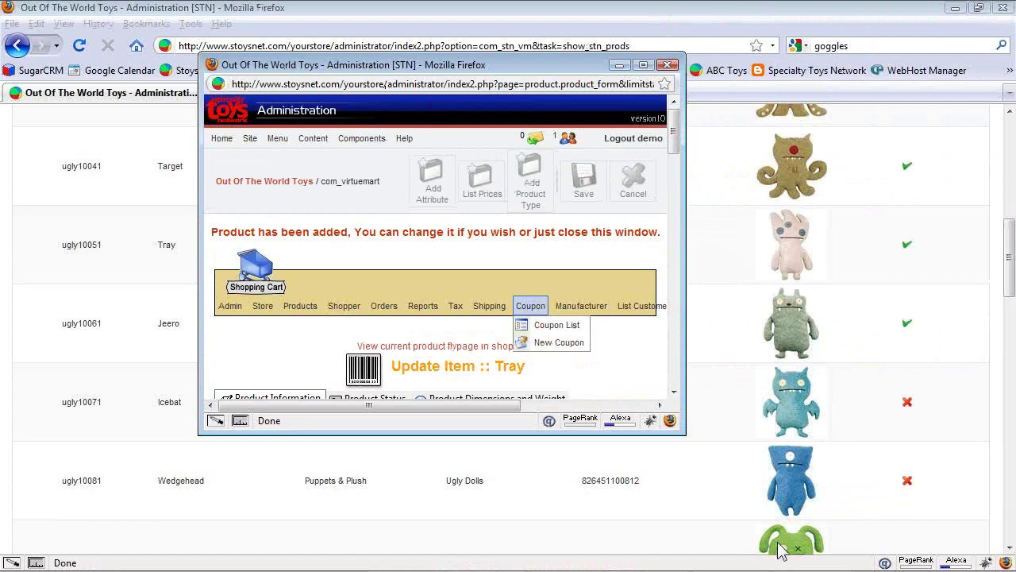
- Maximize the Update Item :: Tray window and scroll through its product information fields
drag(680, 431, 915, 551)
drag(564, 62, 497, 64)
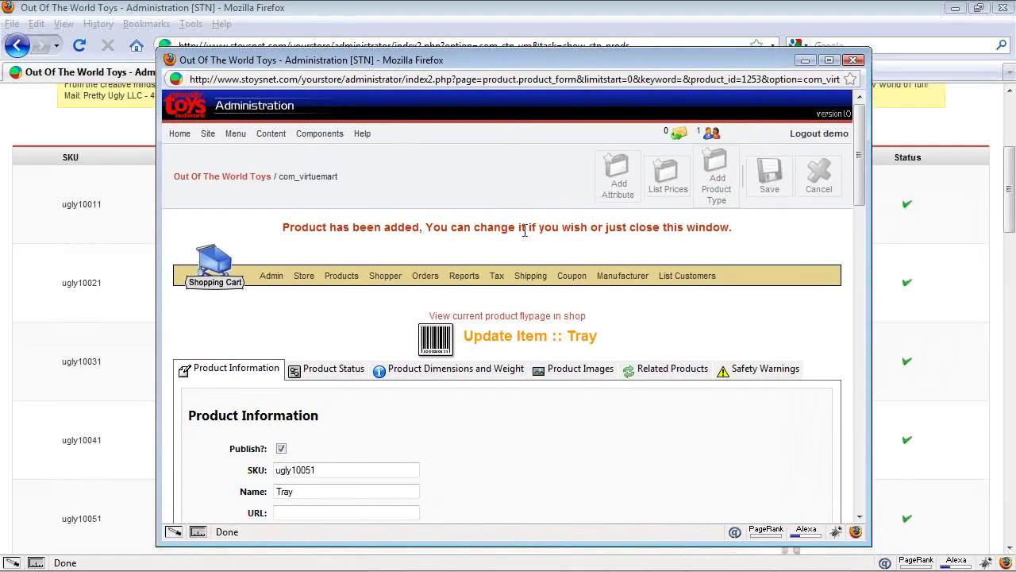
double_click(476, 64)
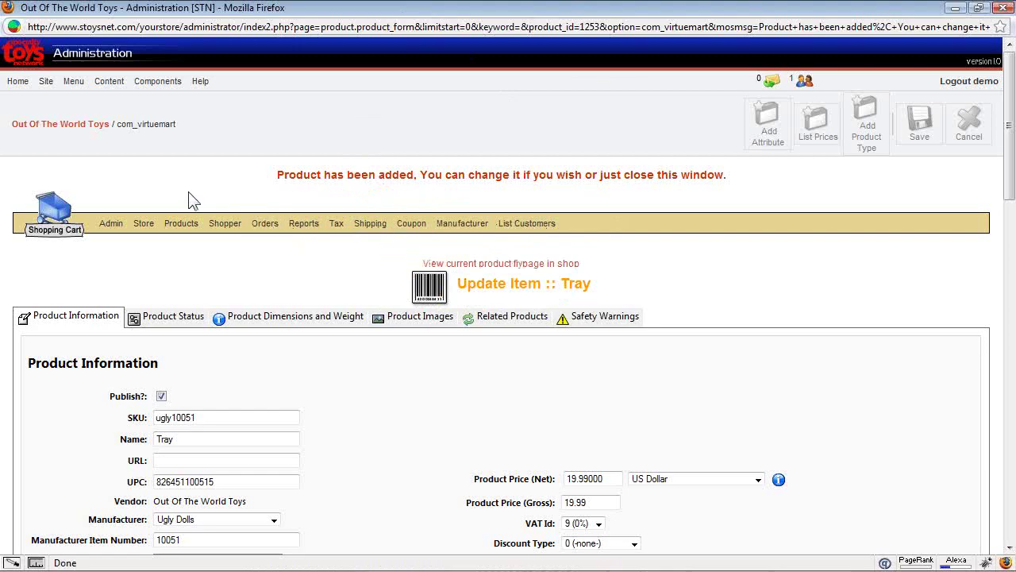
scroll(191, 200, down, 2)
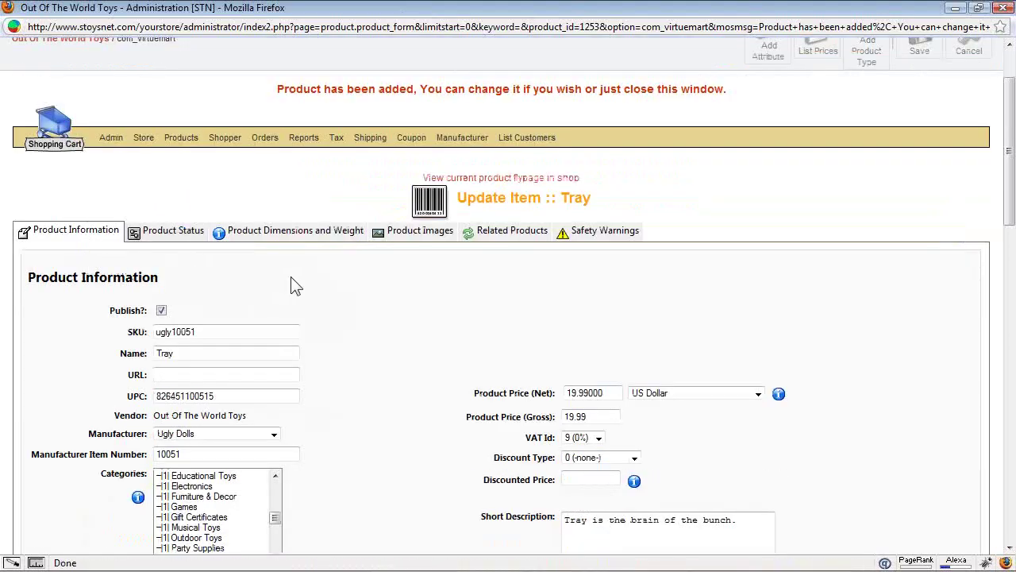
scroll(290, 286, down, 2)
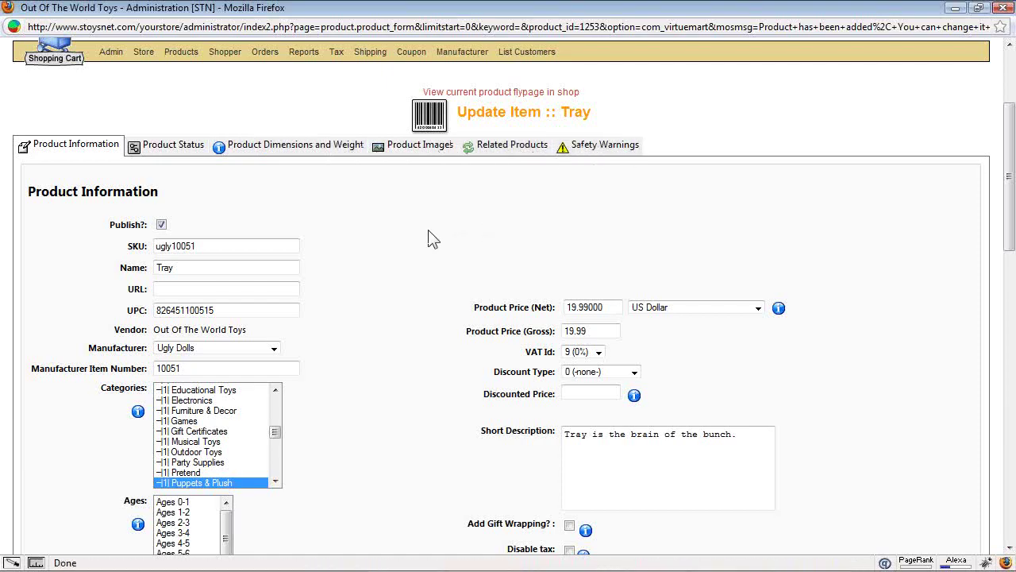
scroll(430, 235, down, 2)
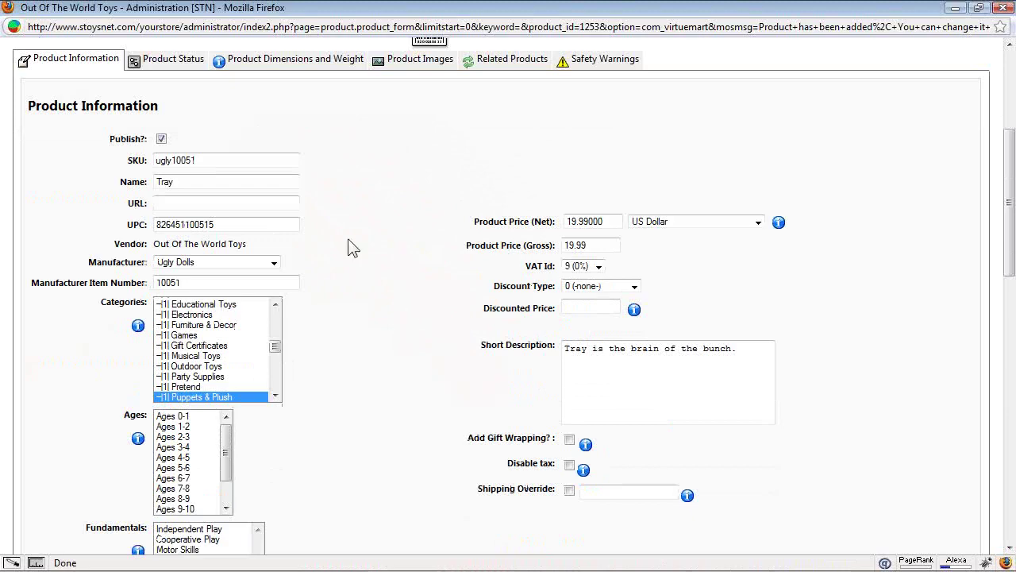
click(163, 141)
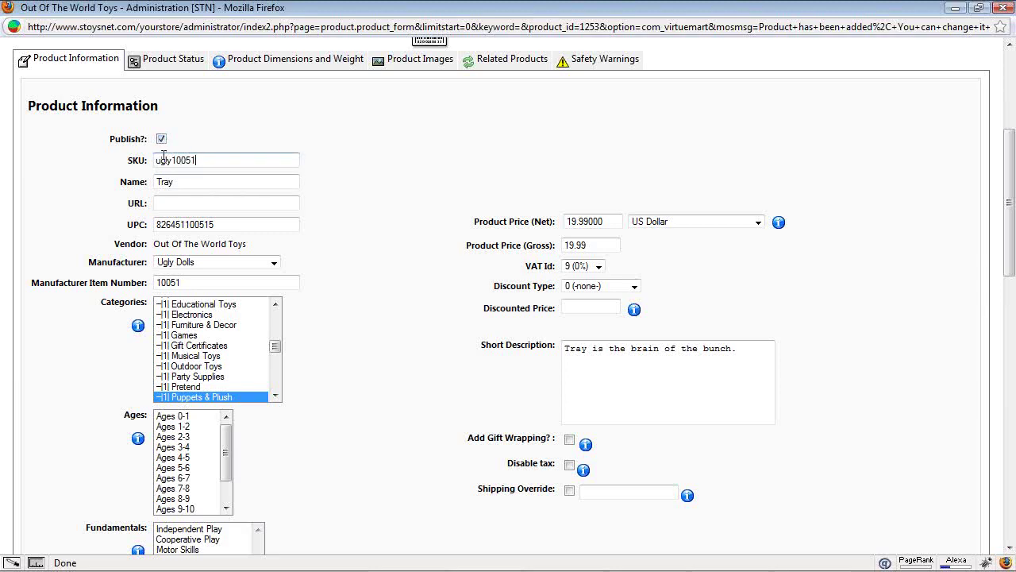
double_click(193, 160)
click(171, 160)
drag(172, 160, 216, 161)
click(192, 183)
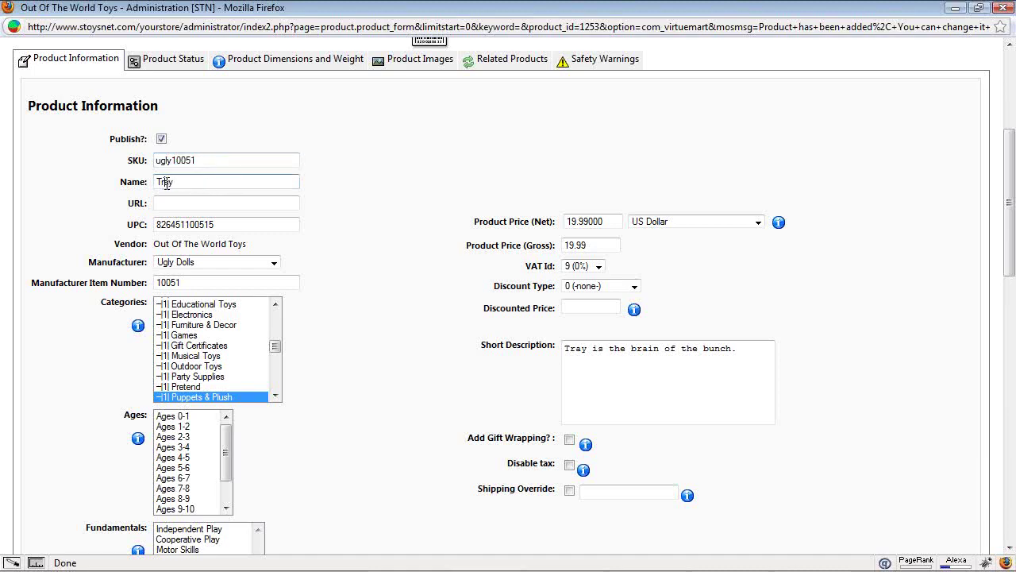
click(192, 204)
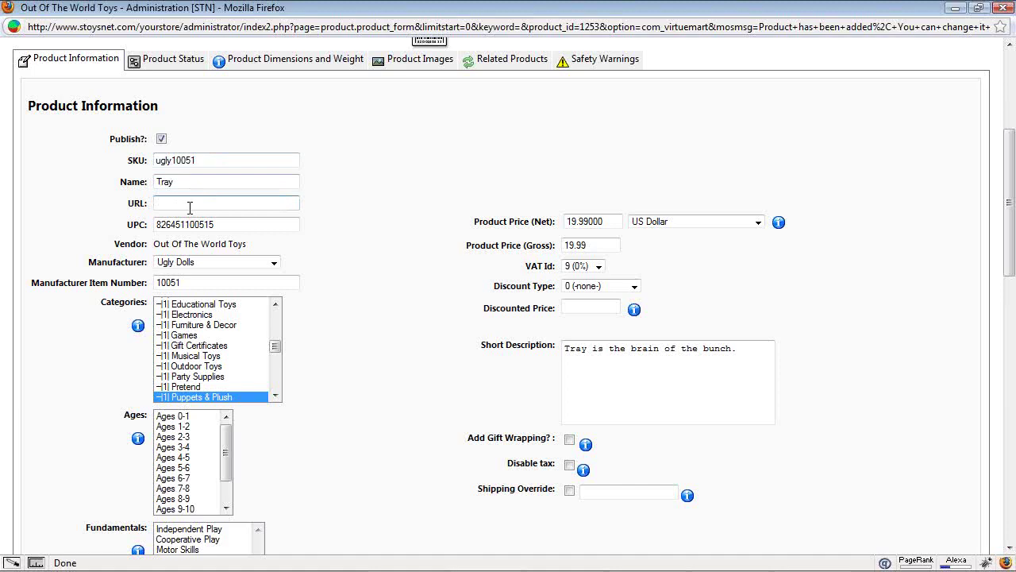
click(269, 226)
double_click(221, 161)
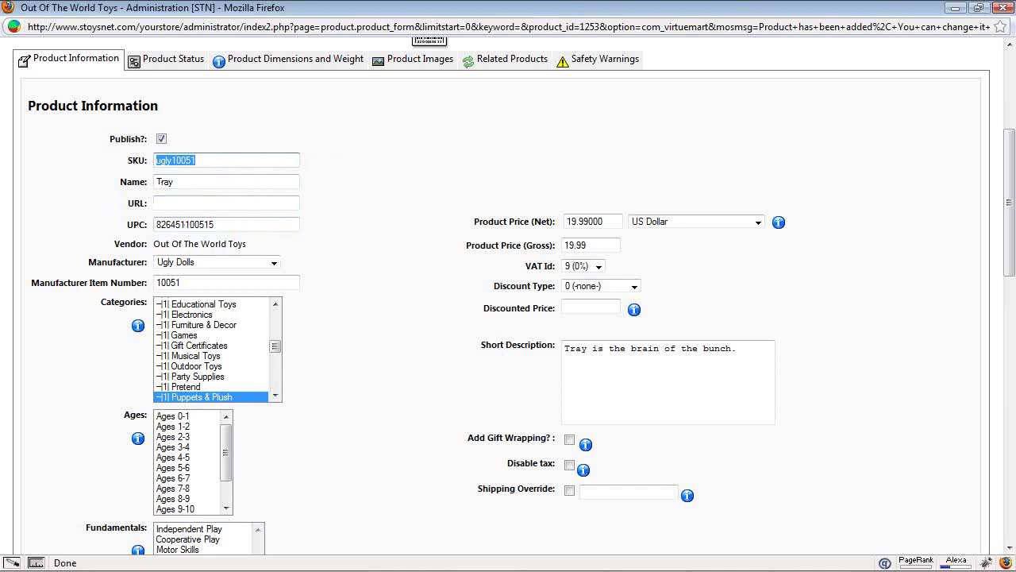
click(347, 197)
drag(230, 160, 150, 159)
click(385, 240)
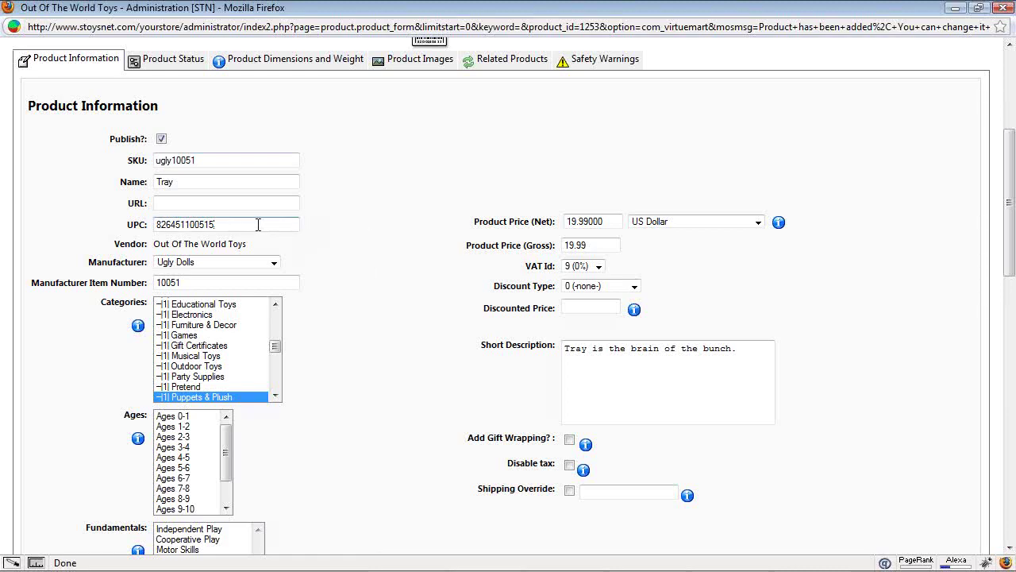
drag(258, 224, 82, 220)
click(238, 160)
mouse_move(155, 244)
mouse_down()
mouse_move(242, 244)
mouse_move(178, 248)
mouse_move(155, 262)
mouse_up()
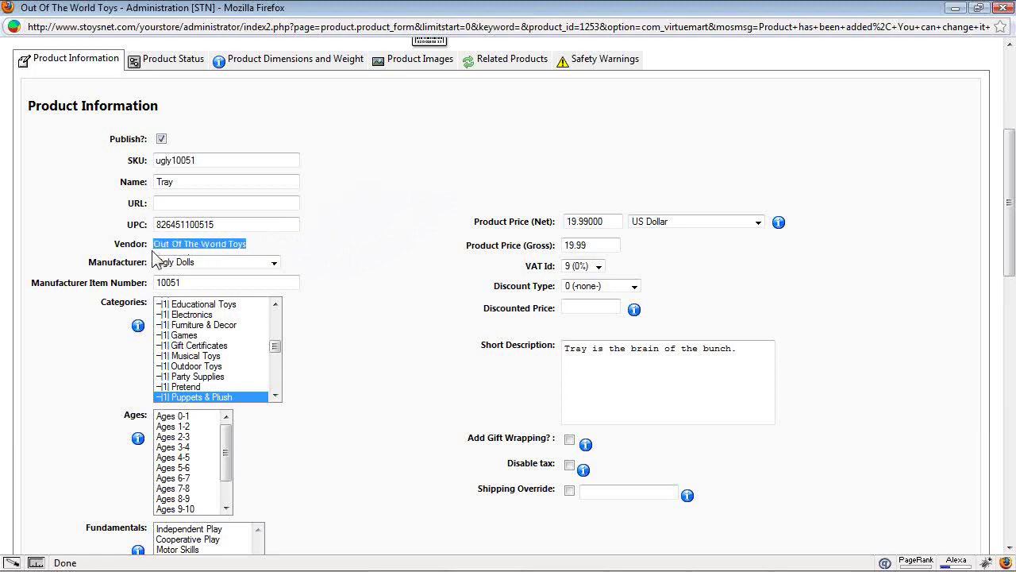
click(332, 273)
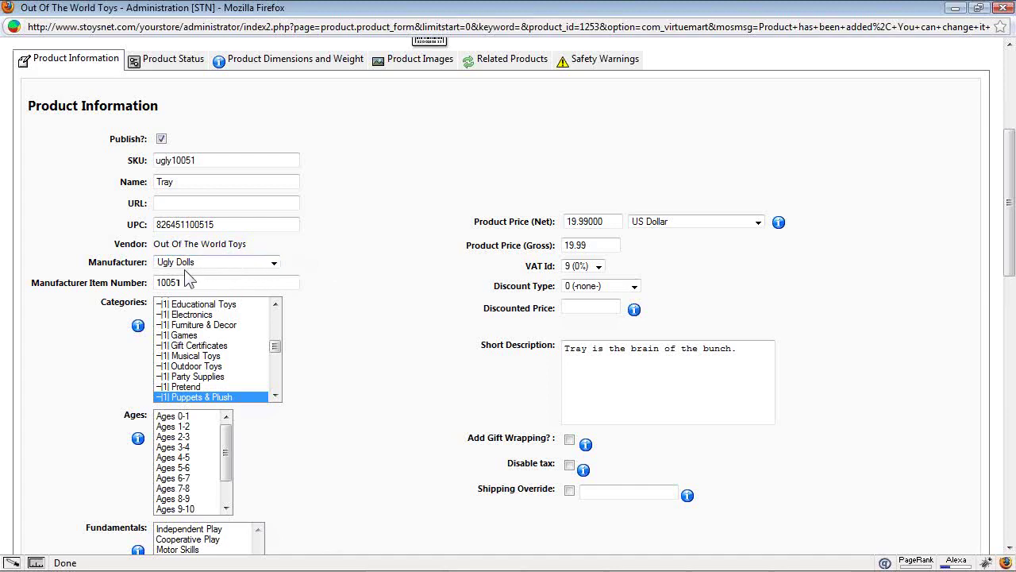
click(273, 265)
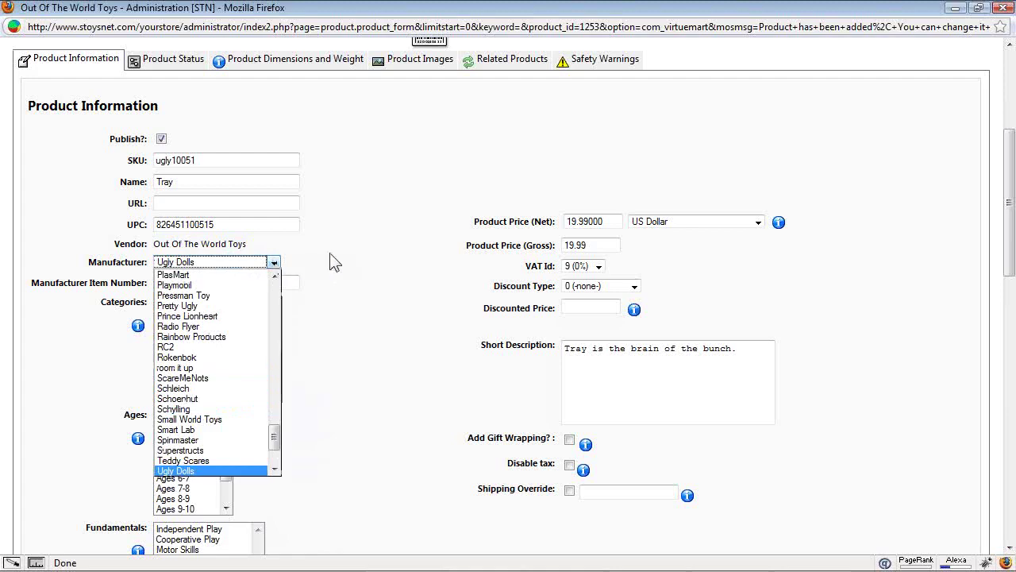
click(338, 231)
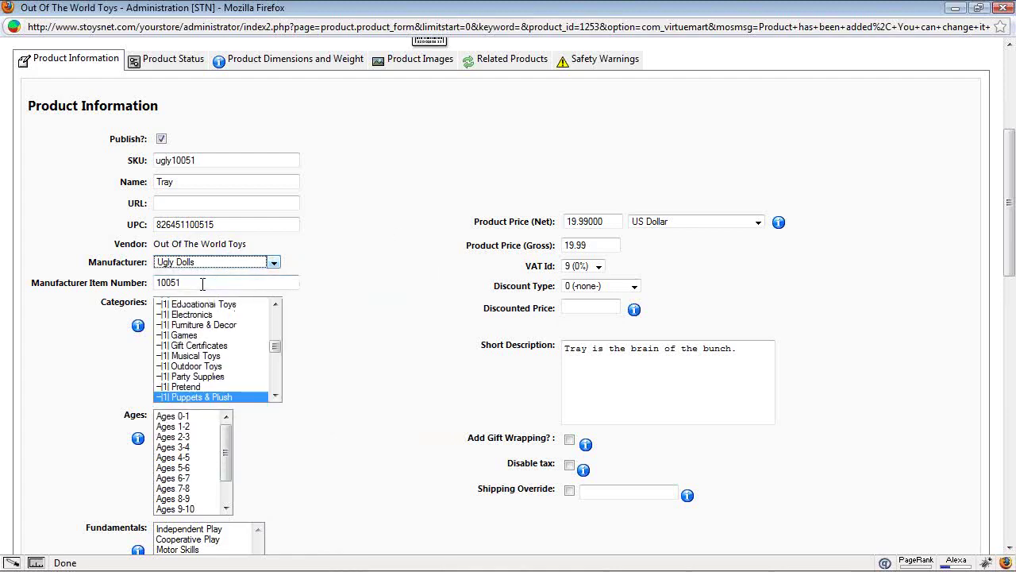
drag(202, 284, 157, 284)
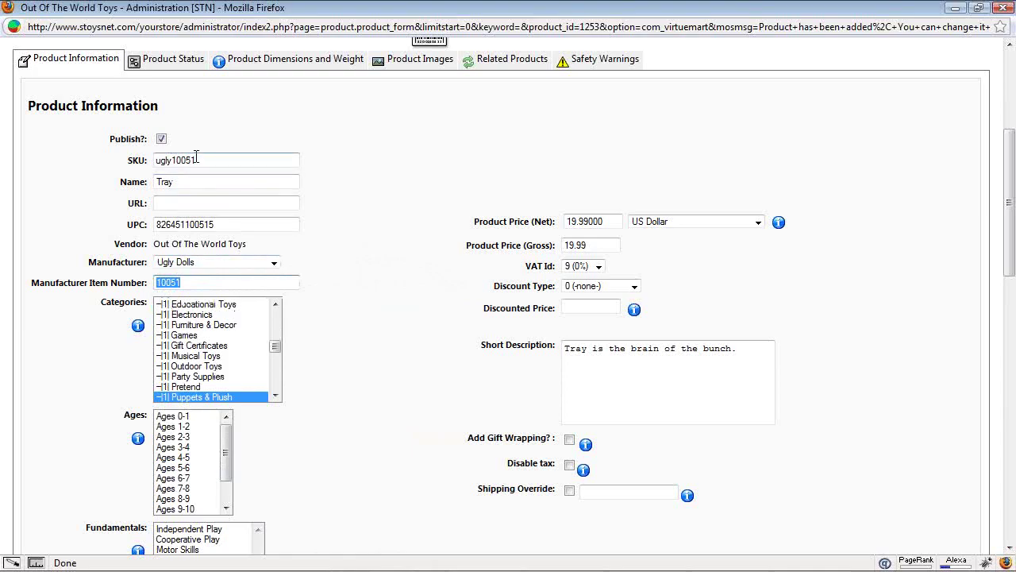
- Try selecting Action Figures, Active Play and Arts & Crafts in the Categories list
click(363, 337)
scroll(269, 163, down, 5)
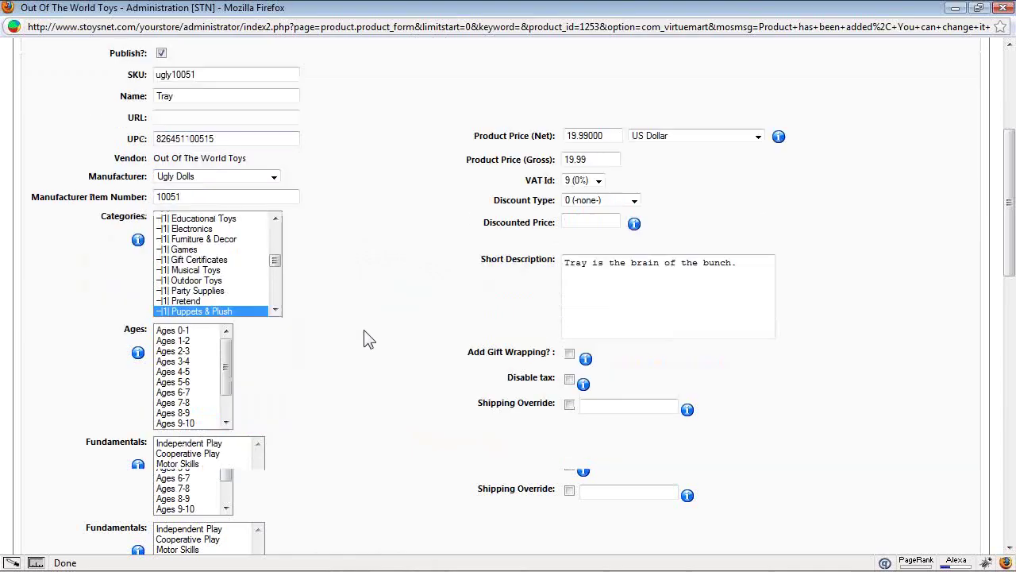
scroll(333, 106, up, 2)
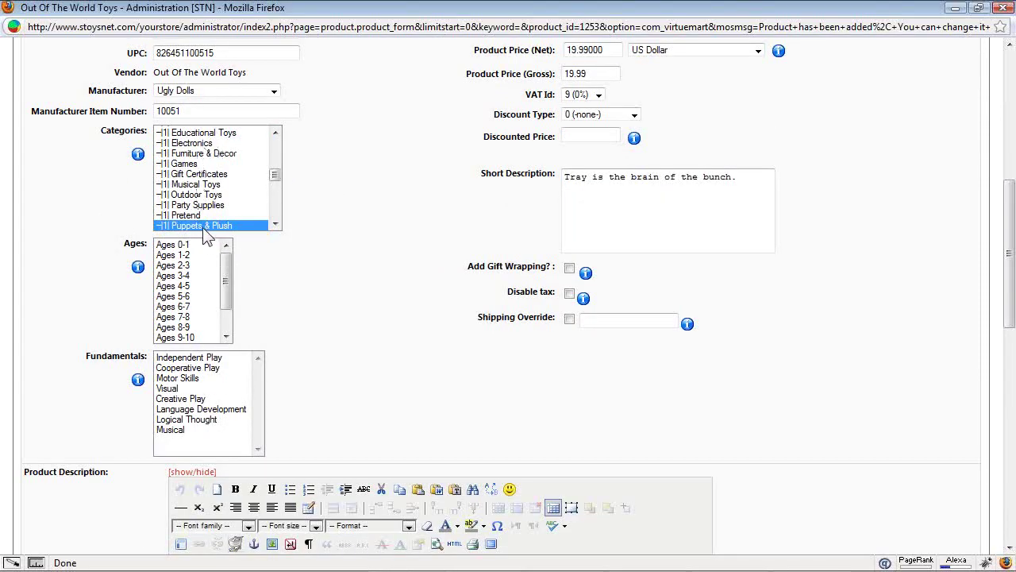
drag(278, 171, 290, 140)
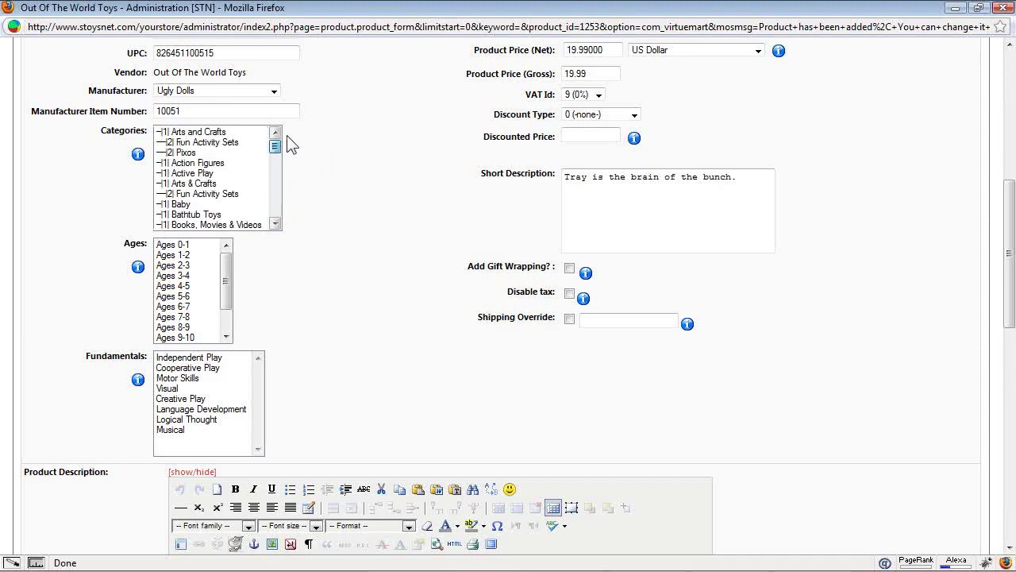
click(214, 164)
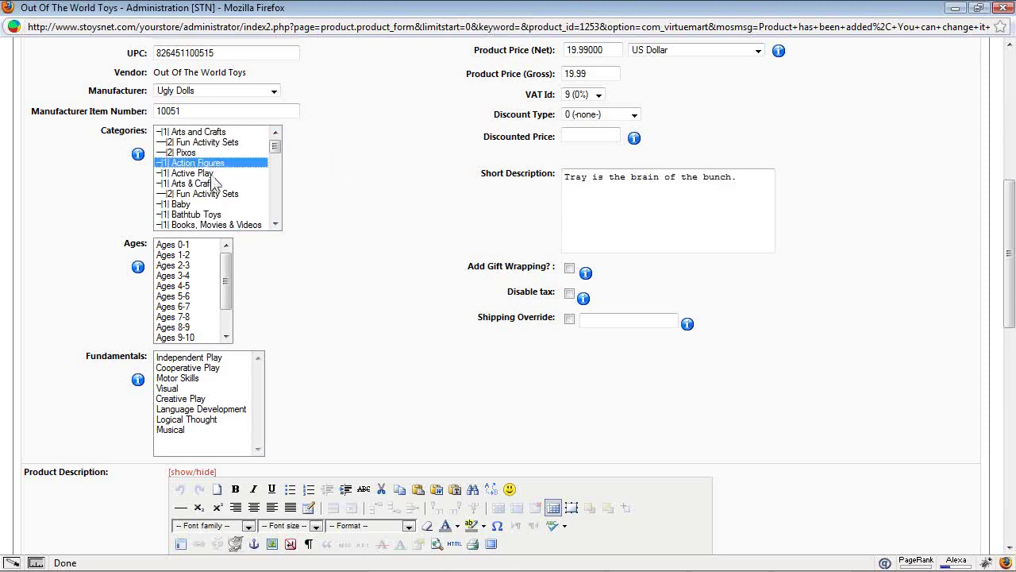
ctrl+click(213, 174)
ctrl+shift+click(199, 216)
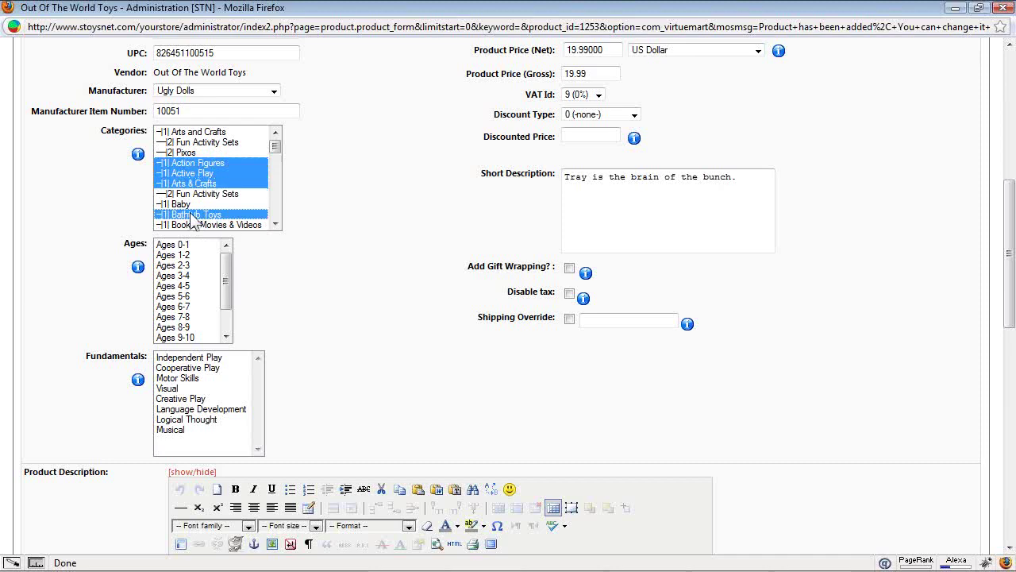
ctrl+shift+click(208, 184)
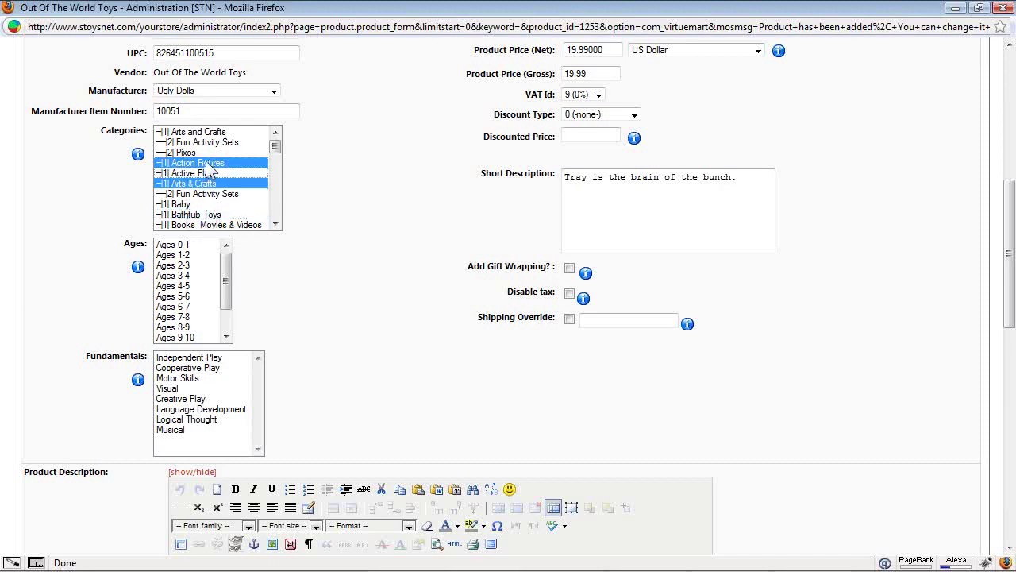
click(208, 185)
ctrl+click(208, 184)
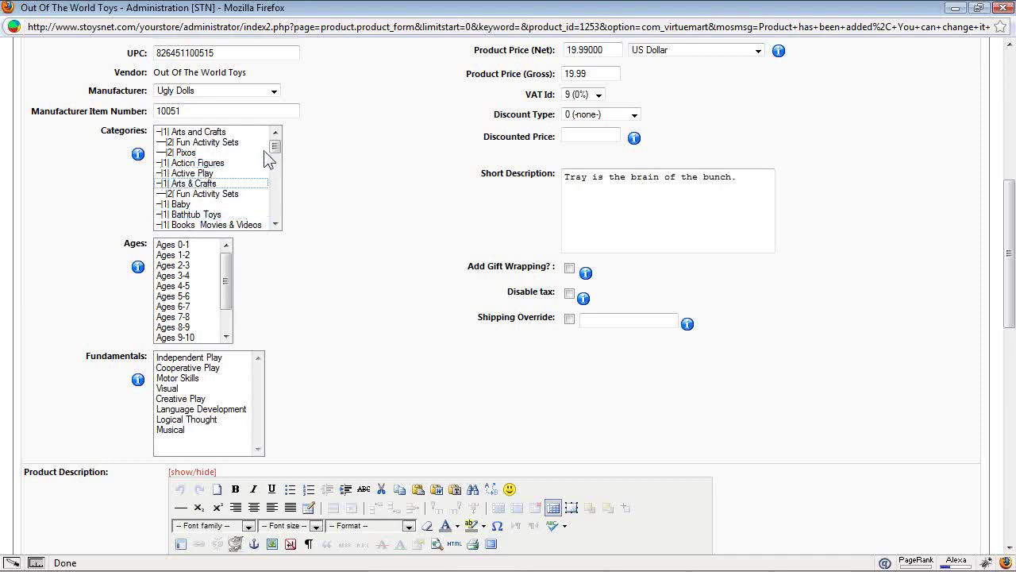
- Make Dolls & Doll Accessories Tray's only category, replacing Puppets & Plush
drag(273, 145, 274, 185)
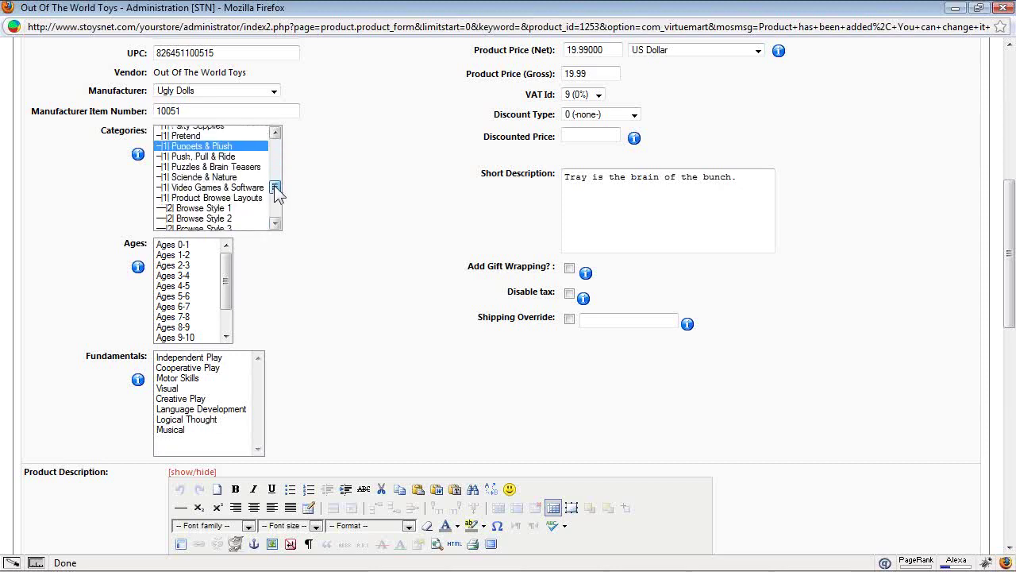
shift+click(204, 198)
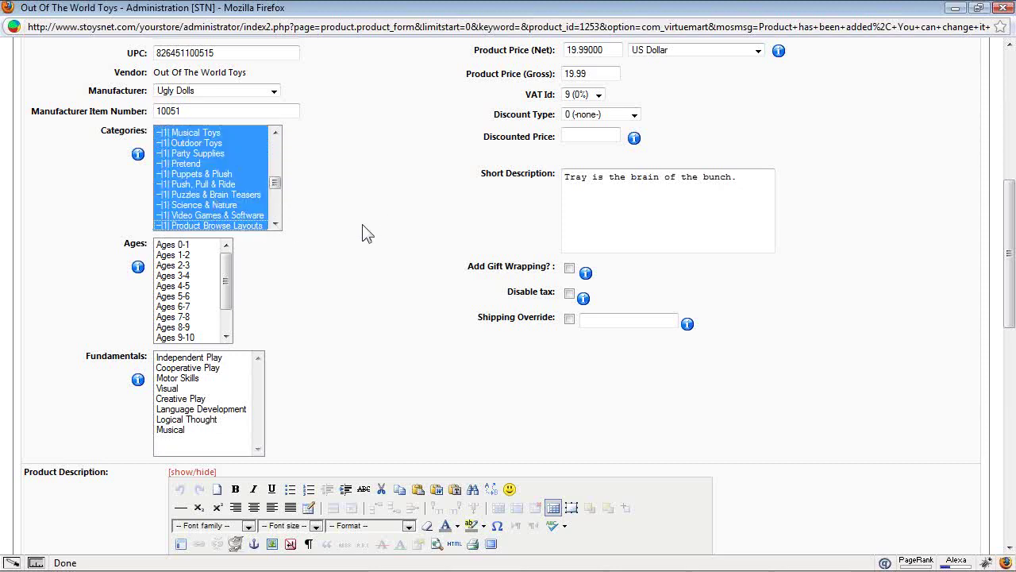
click(222, 174)
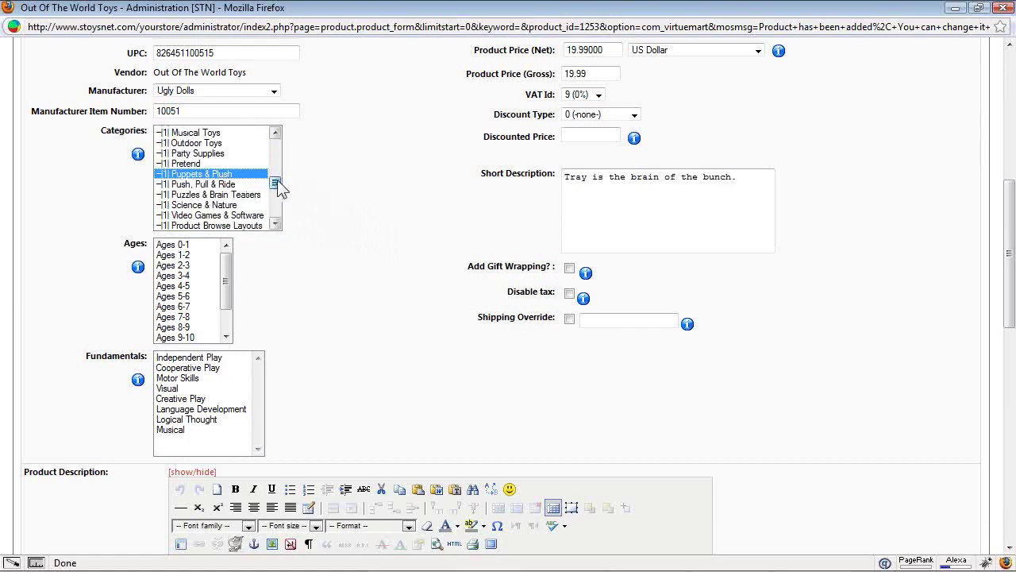
drag(278, 188, 278, 163)
click(246, 221)
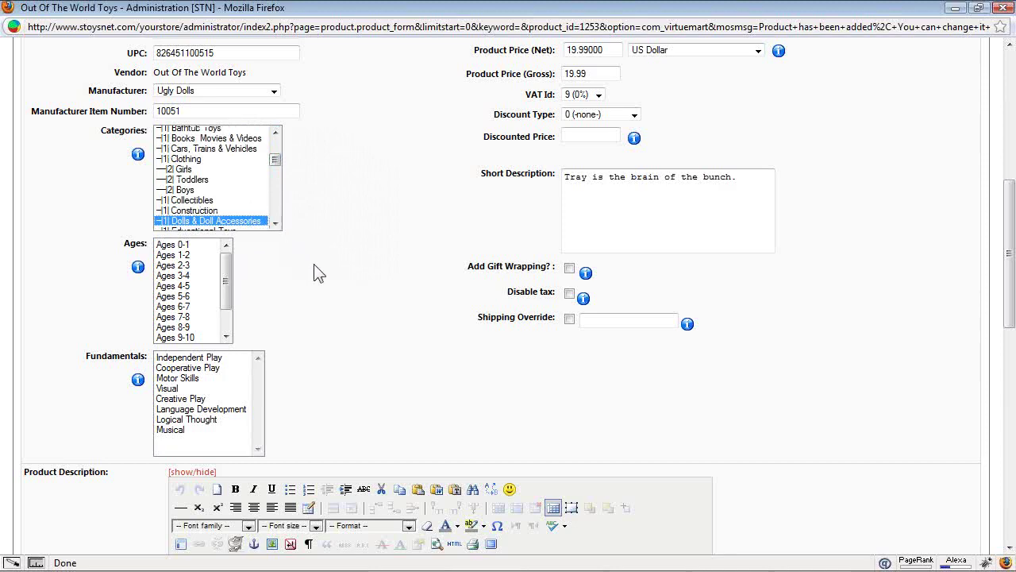
drag(230, 289, 228, 268)
- Select Ages 5-6, 6-7 and 7-8 in the Ages list
mouse_move(229, 278)
mouse_down()
mouse_move(228, 296)
mouse_move(231, 283)
mouse_up()
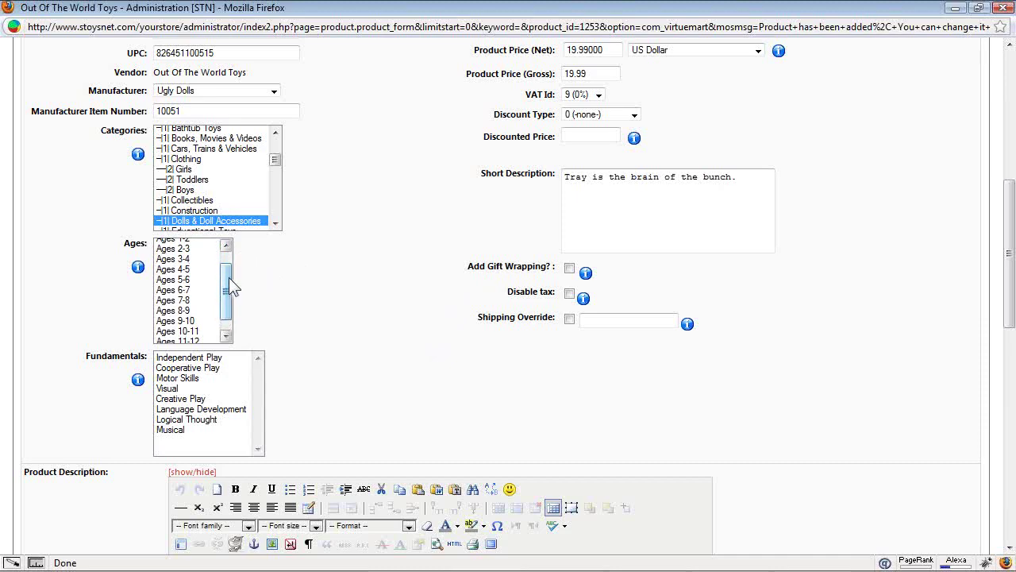
drag(227, 285, 226, 301)
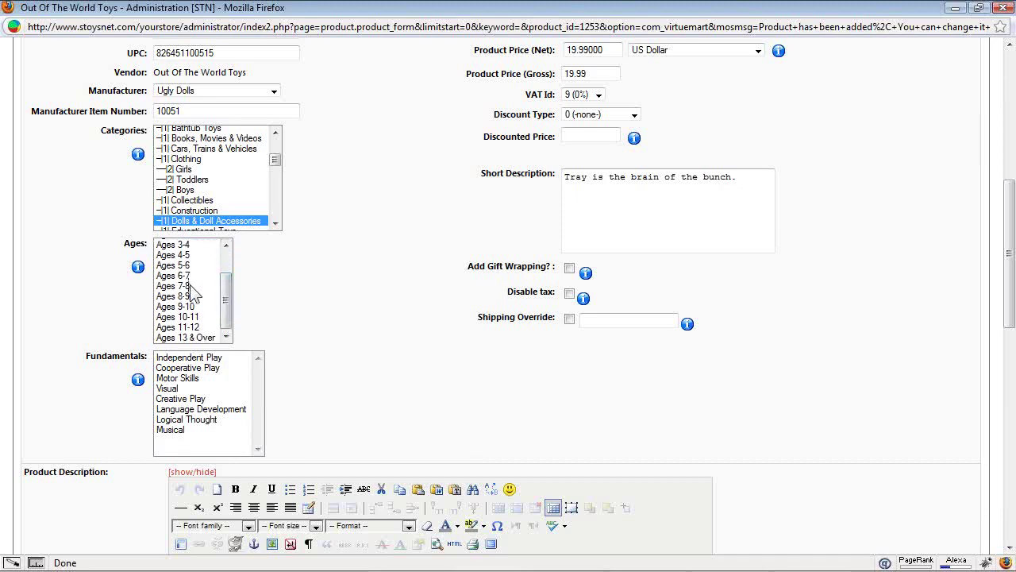
drag(227, 290, 226, 298)
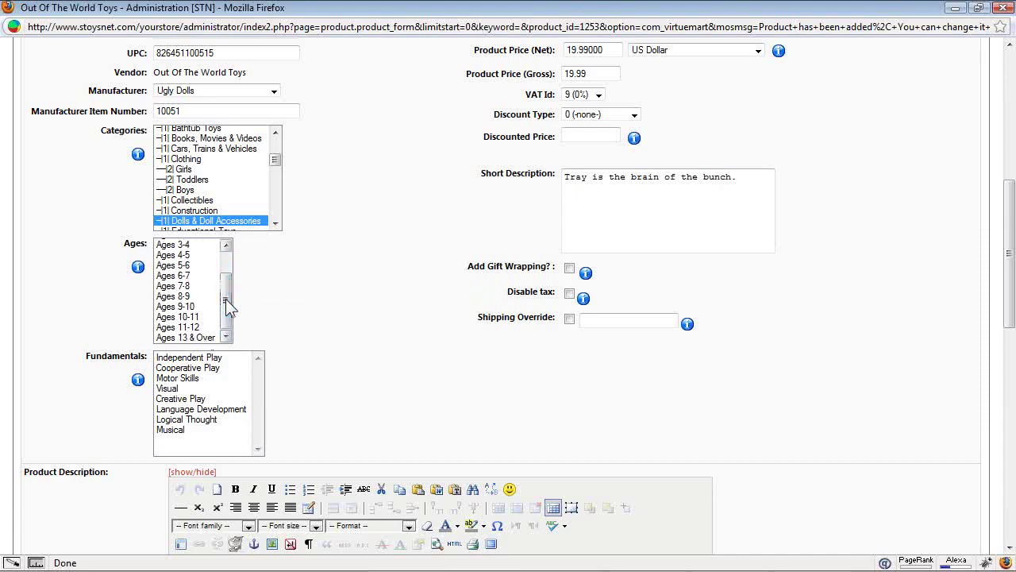
click(190, 266)
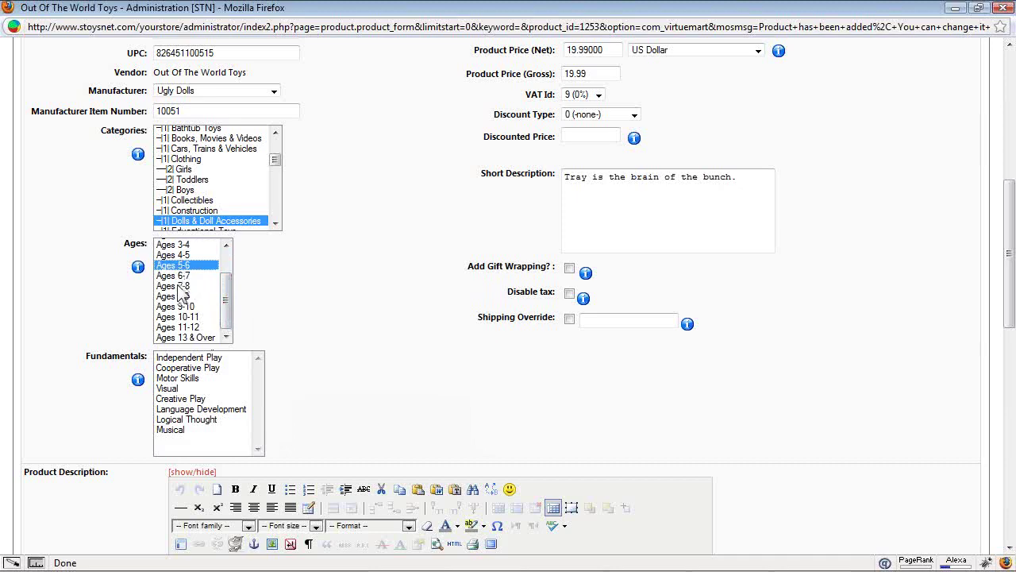
ctrl+click(183, 275)
ctrl+click(184, 286)
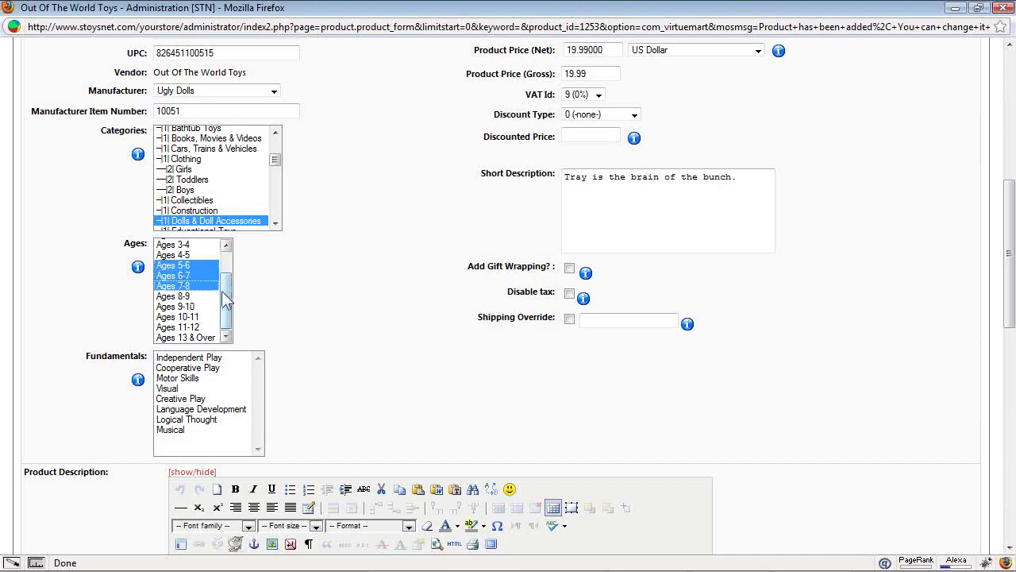
click(367, 359)
- Choose Independent Play, Visual and Creative Play as Tray's fundamentals
click(210, 359)
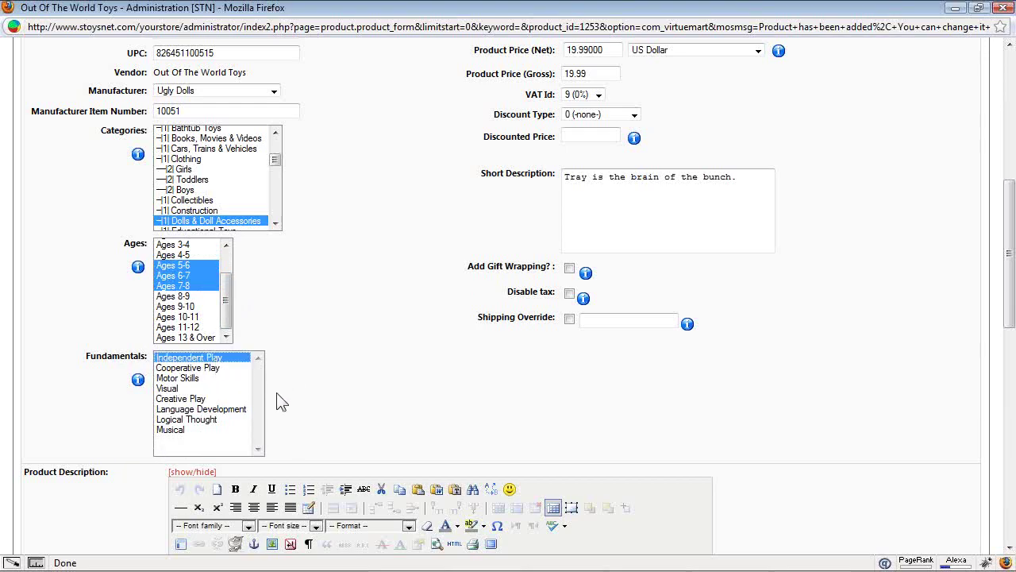
ctrl+click(176, 389)
ctrl+click(178, 398)
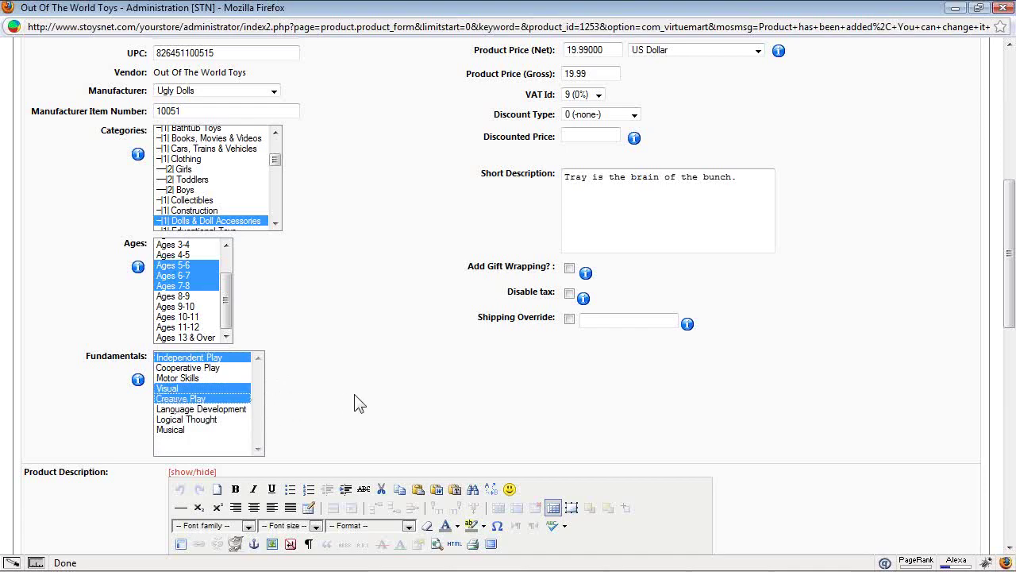
- Change Tray's net price from 19.99 to 20.00
scroll(346, 404, up, 5)
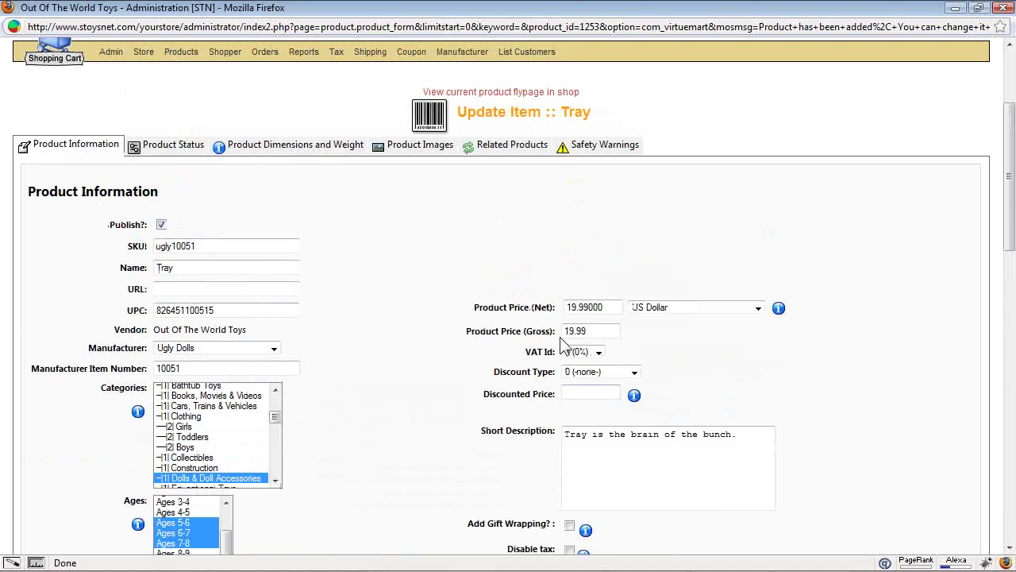
scroll(565, 343, down, 2)
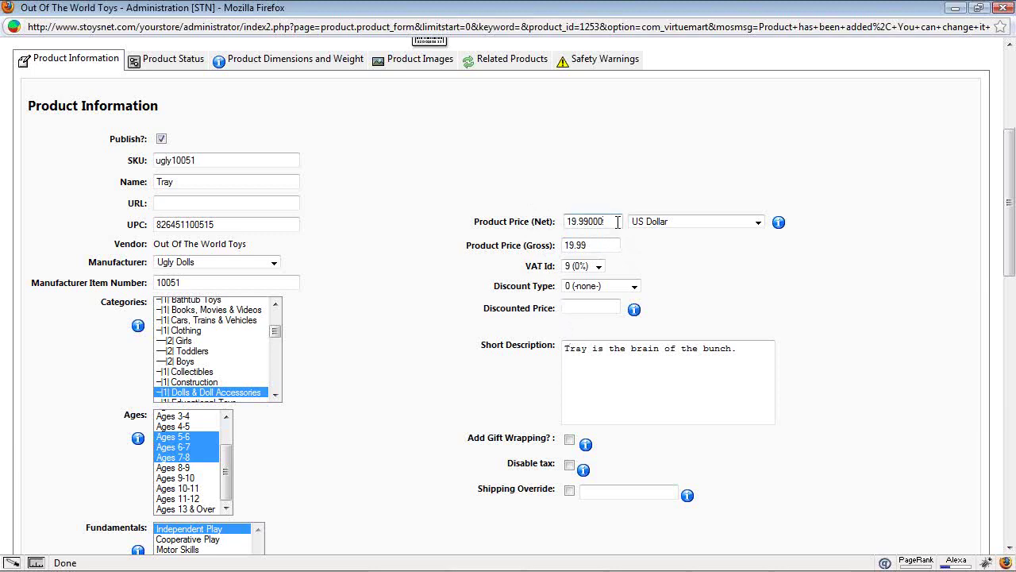
drag(616, 221, 512, 216)
text(20.00)
click(516, 172)
click(565, 245)
click(585, 221)
- Keep VAT at 9 (0%) and enter a discounted price of 15.00
click(598, 267)
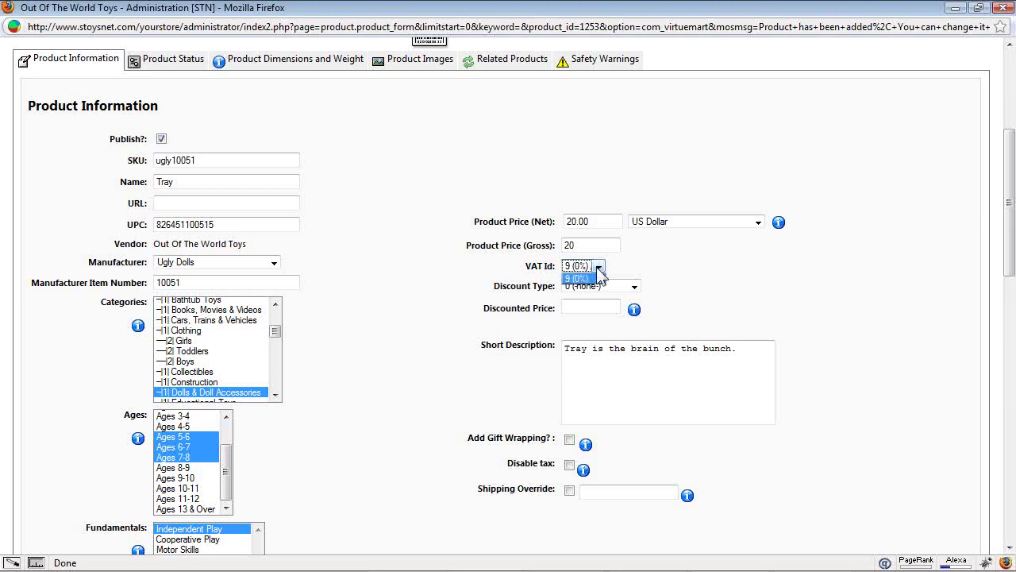
click(629, 275)
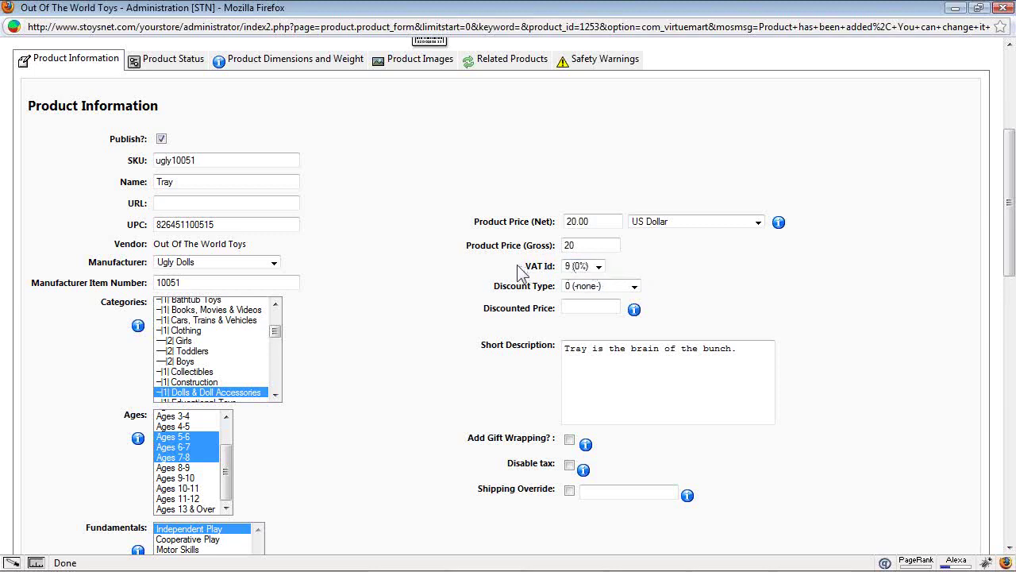
scroll(658, 272, down, 2)
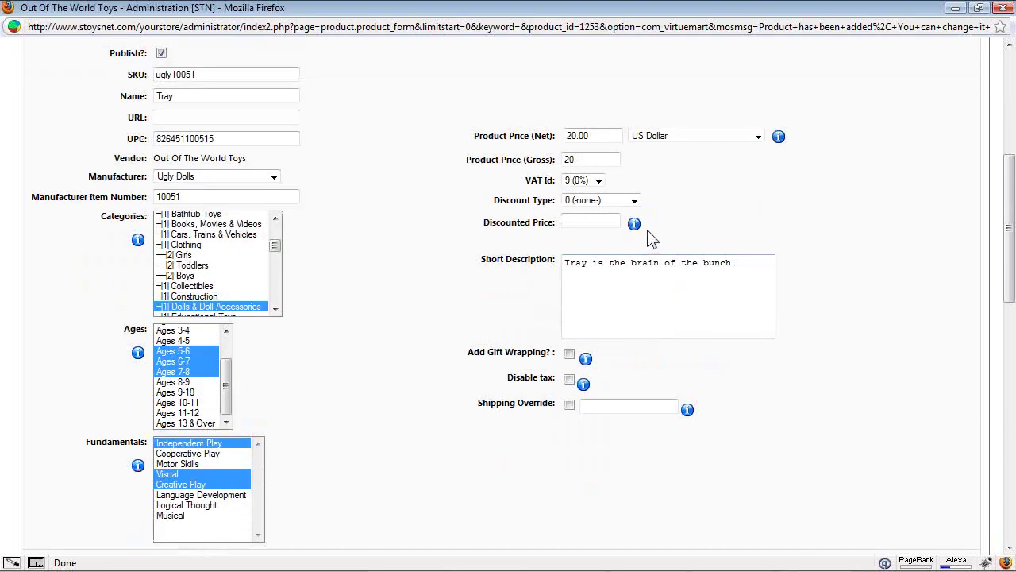
click(633, 200)
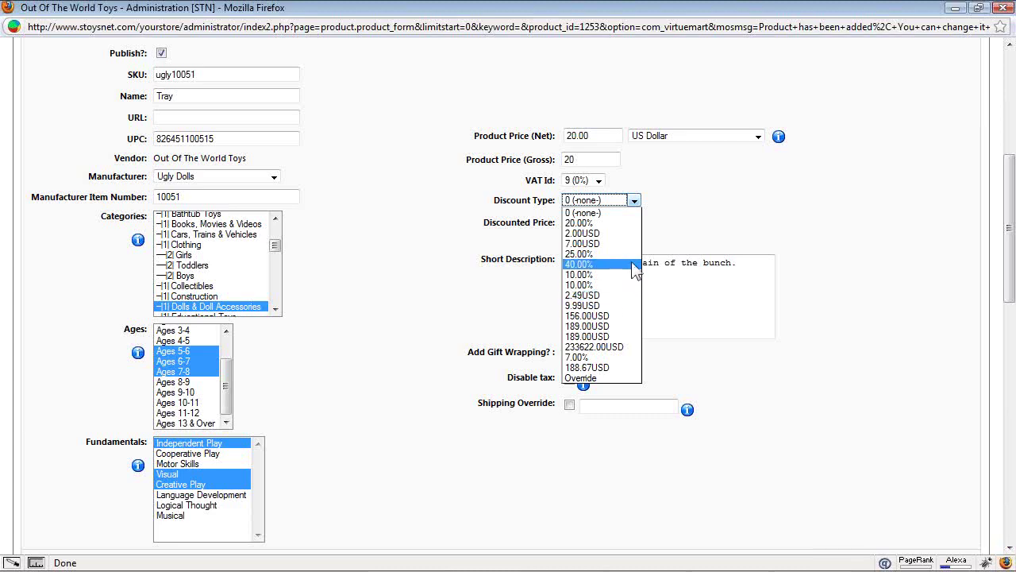
click(689, 203)
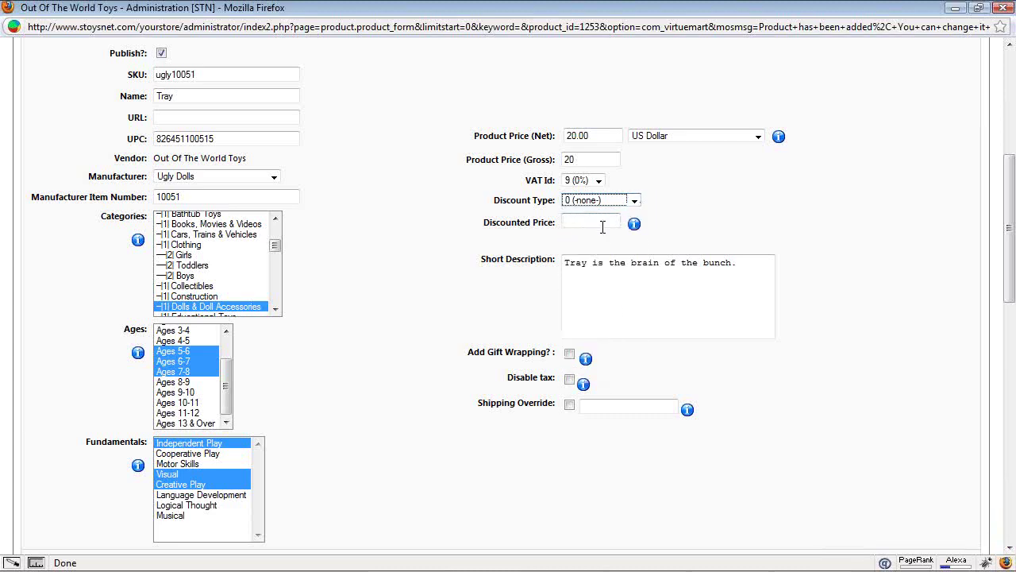
mouse_move(634, 225)
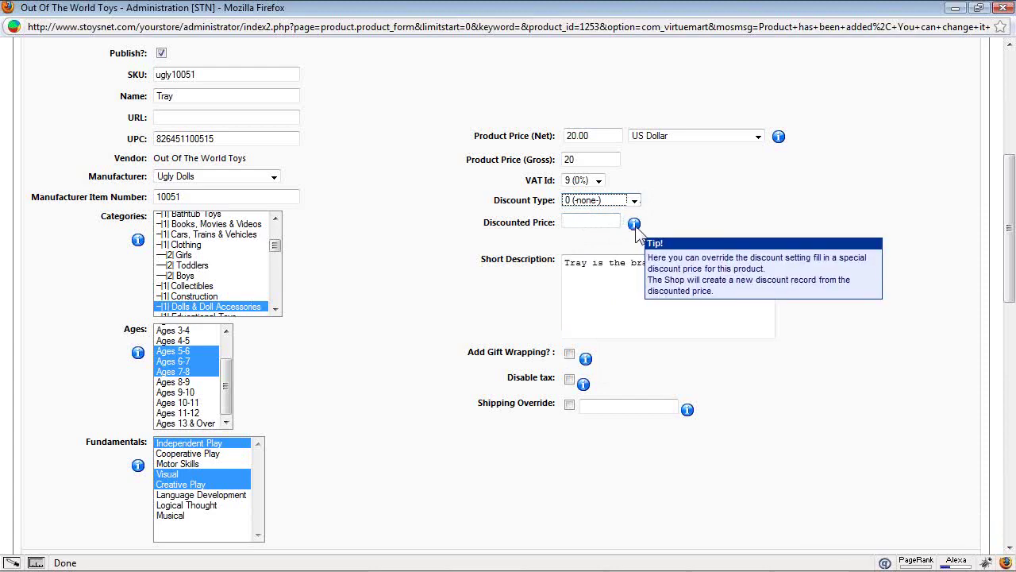
click(585, 220)
text(15.00)
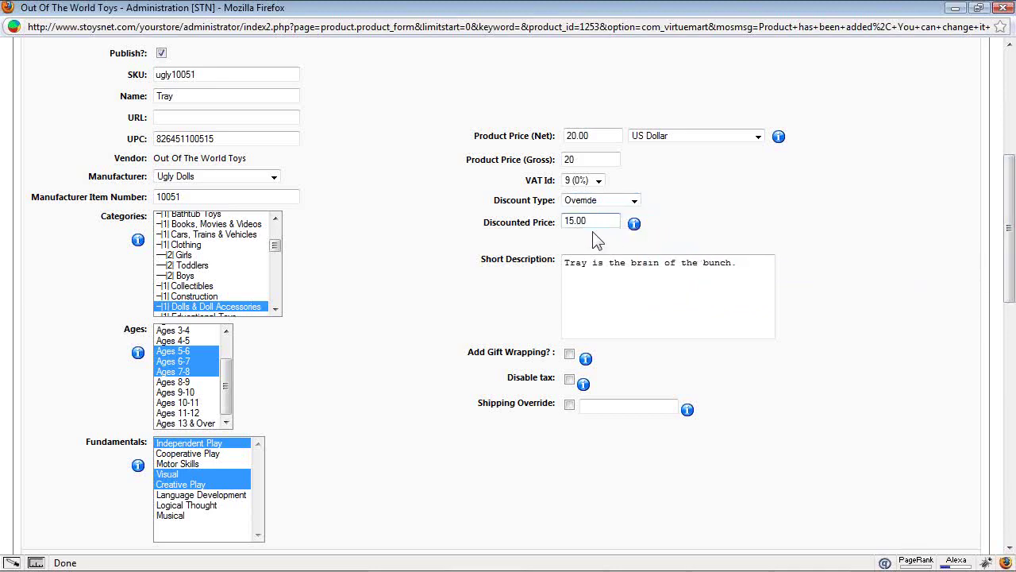
- Select and review the Short Description text without changing it
click(744, 263)
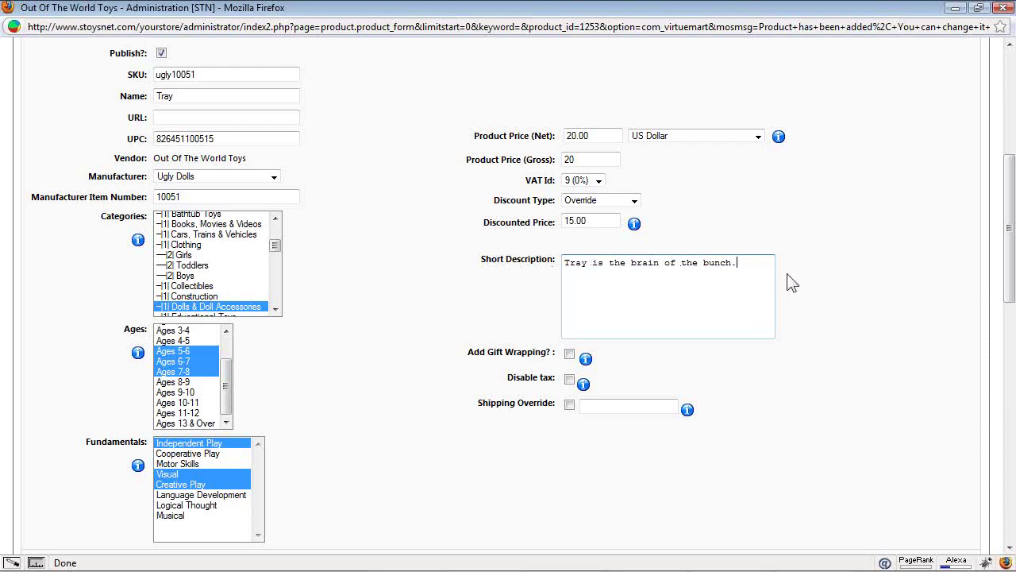
drag(758, 263, 562, 268)
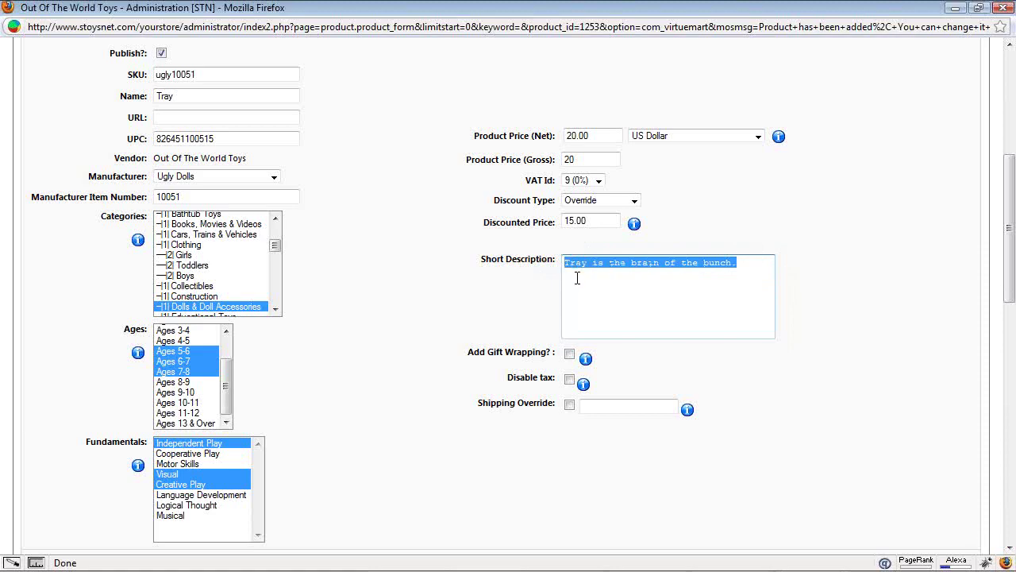
click(731, 277)
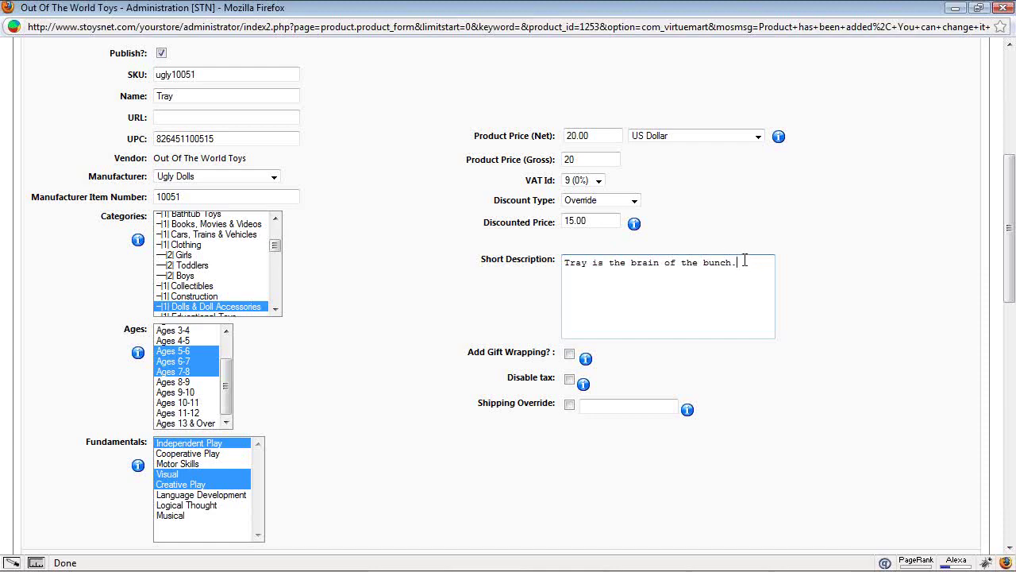
drag(744, 261, 566, 246)
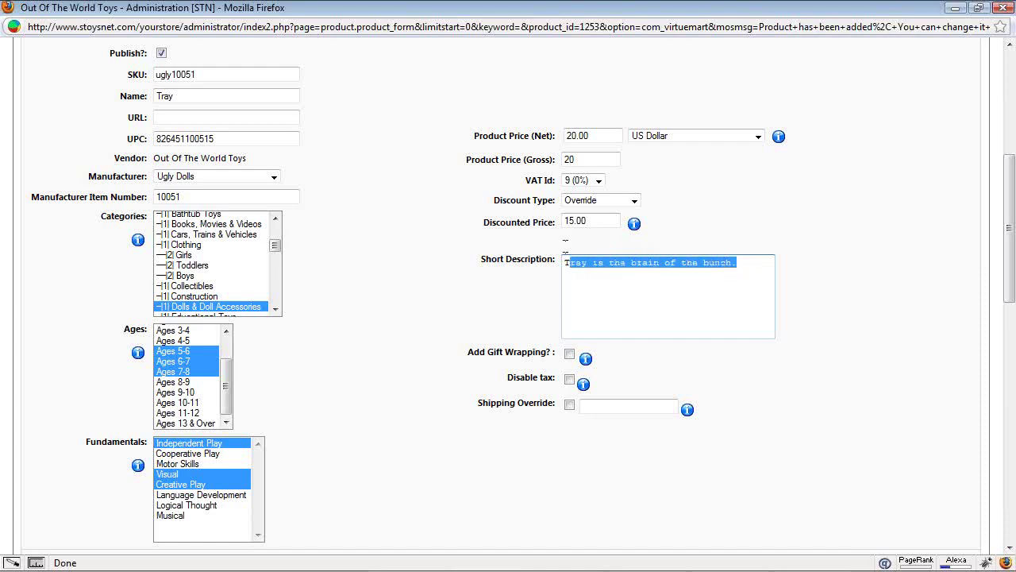
click(747, 265)
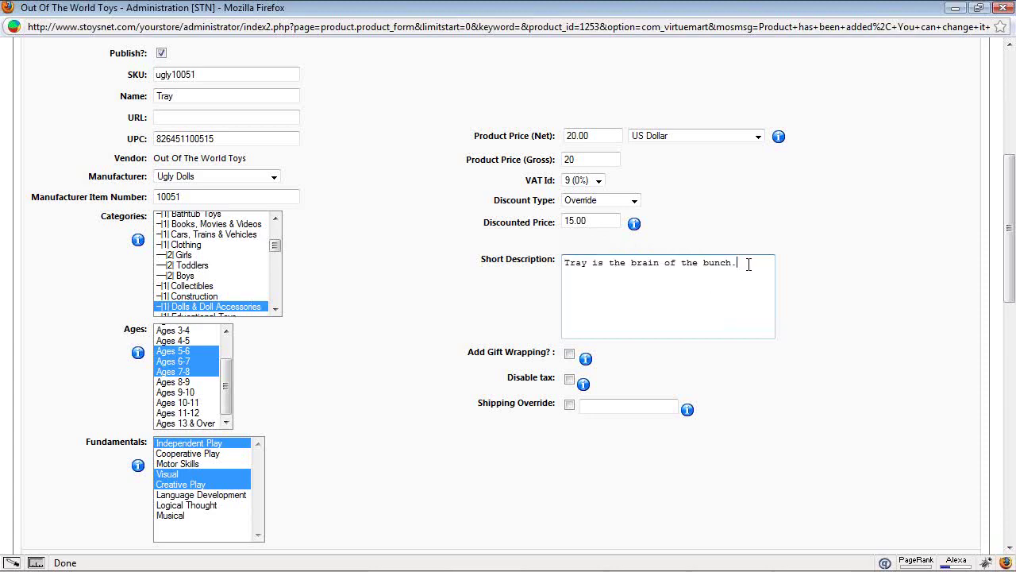
- Enable Shipping Override and set its shipping value to 0.00
click(570, 405)
mouse_move(688, 412)
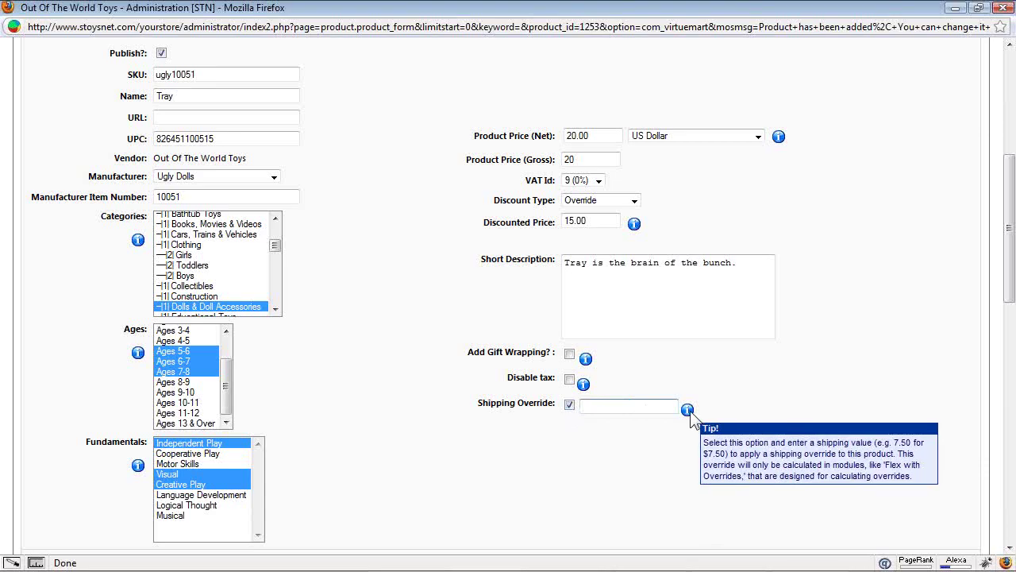
click(636, 406)
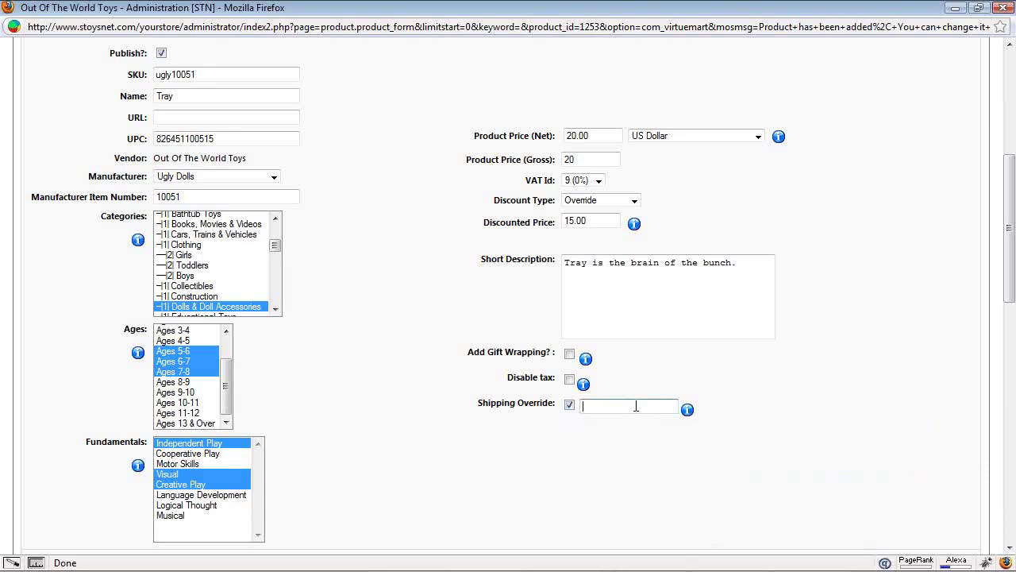
text(0)
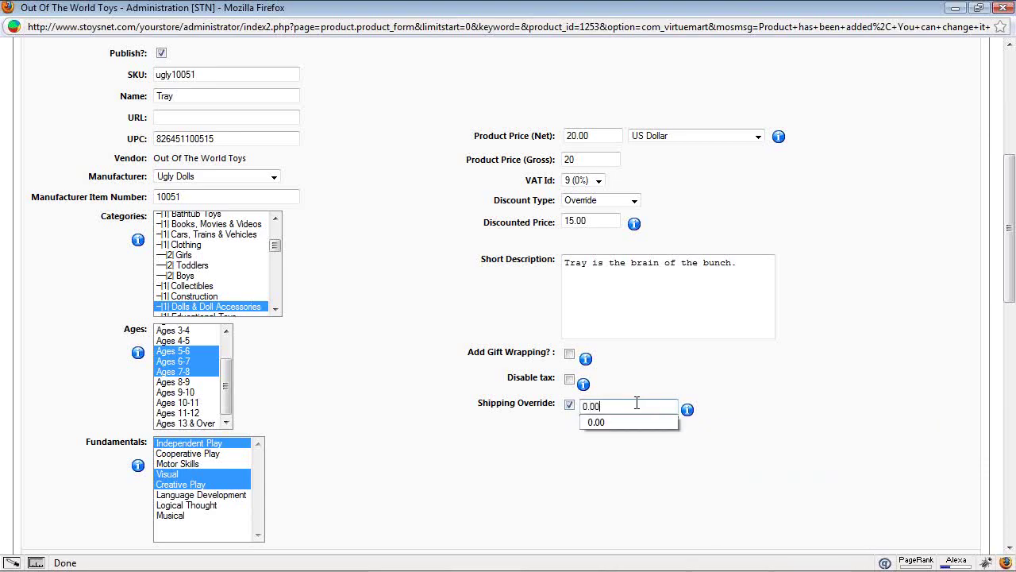
click(689, 369)
- Insert a paragraph break before 'Not because' in the Product Description
scroll(601, 494, down, 2)
scroll(601, 501, down, 2)
scroll(770, 397, down, 4)
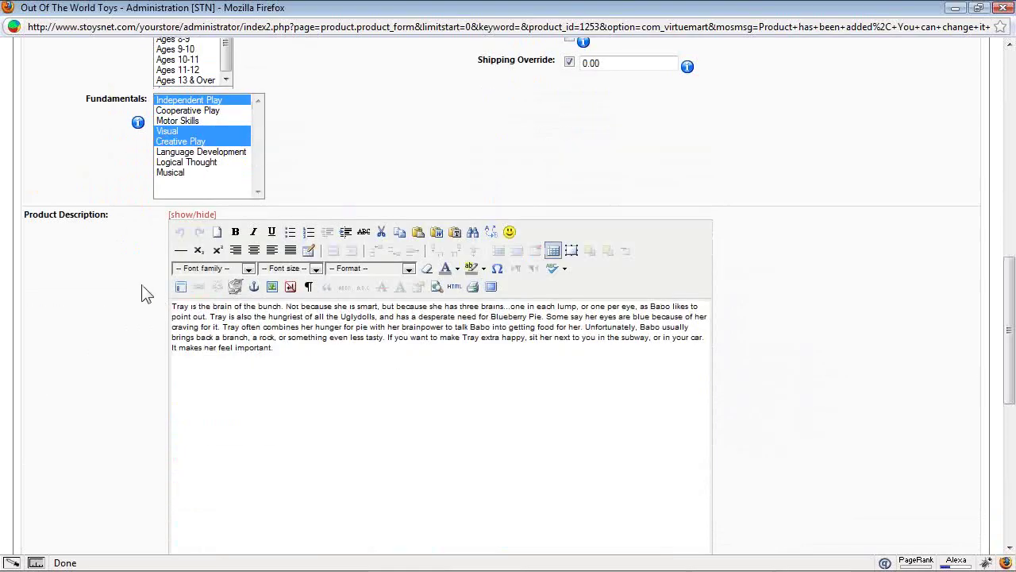
scroll(300, 288, down, 2)
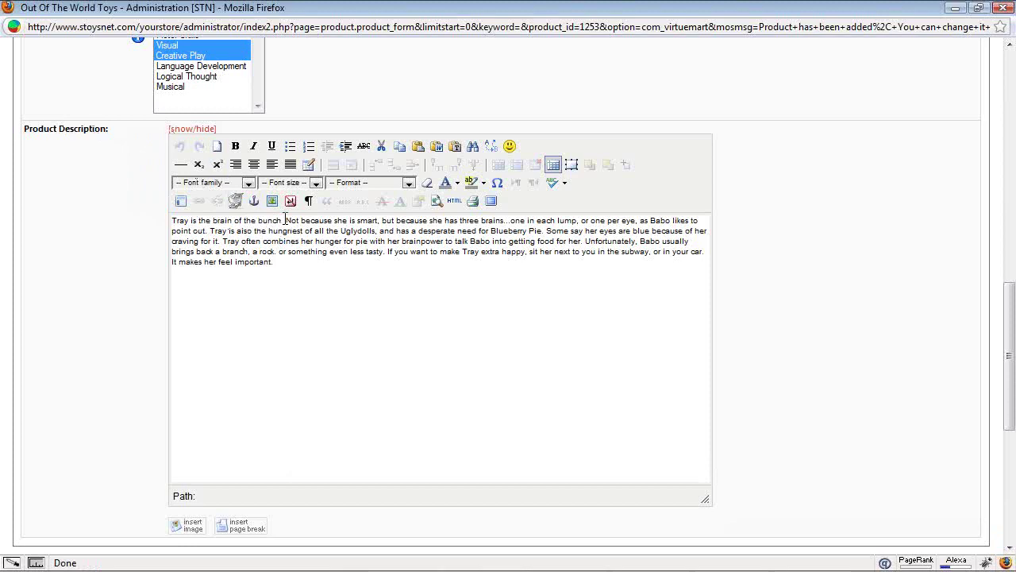
key(Return)
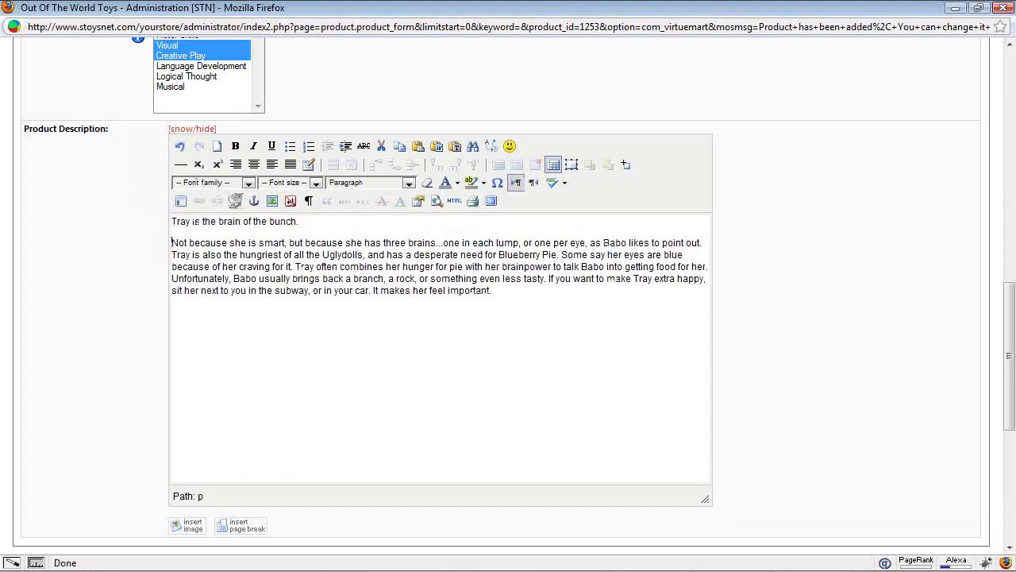
click(522, 298)
scroll(421, 289, up, 4)
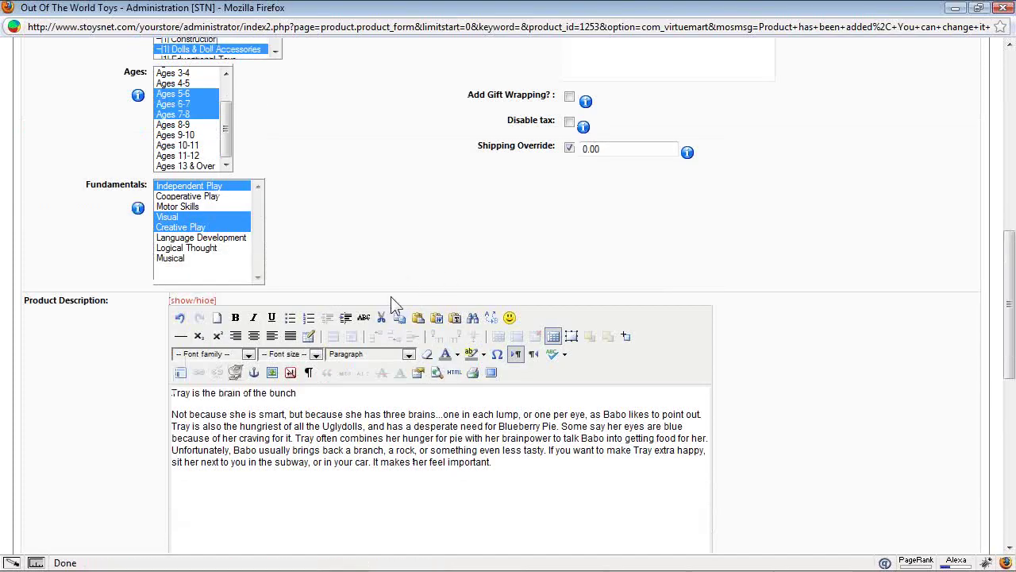
scroll(390, 296, up, 6)
scroll(401, 310, up, 6)
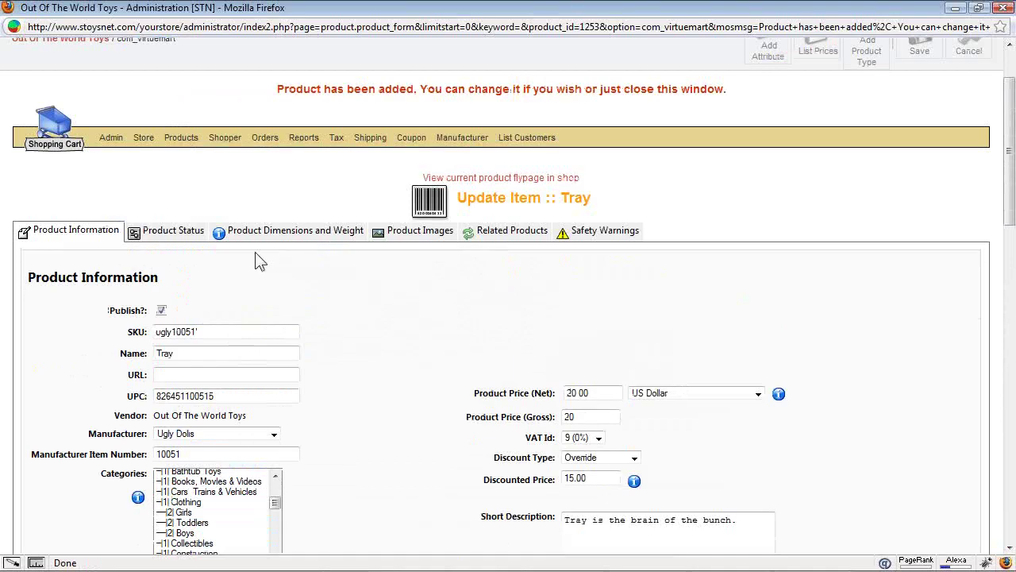
- Check Tray's stock quantity, then verify its height of 14.0000 inches under Dimensions and Weight
click(180, 230)
click(247, 305)
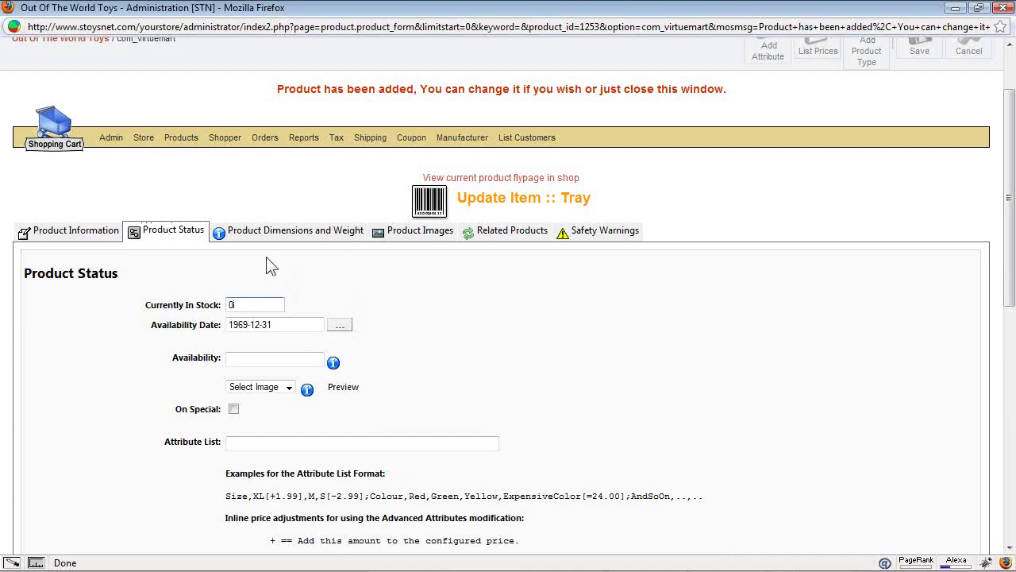
click(282, 233)
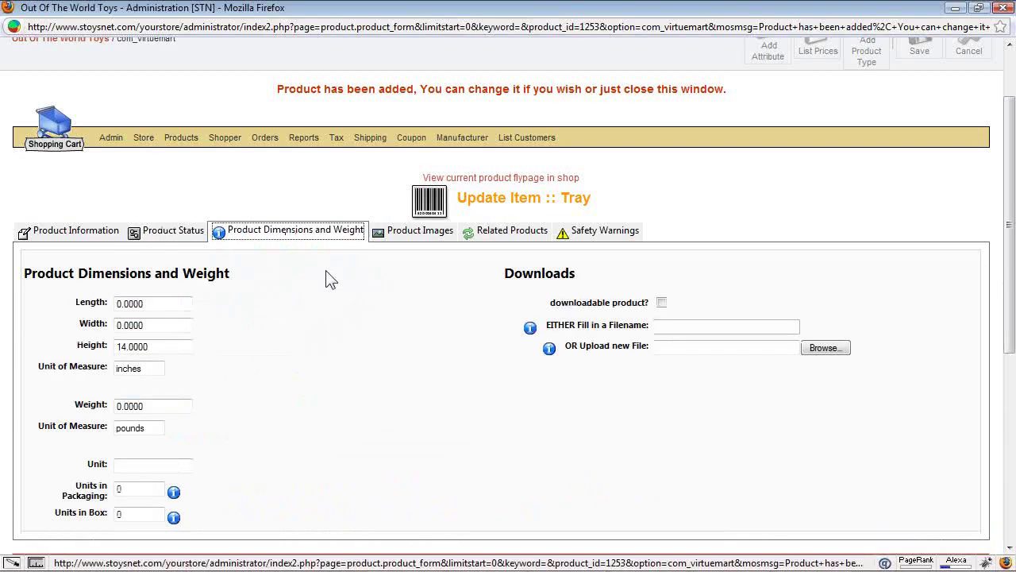
click(152, 346)
drag(157, 346, 84, 333)
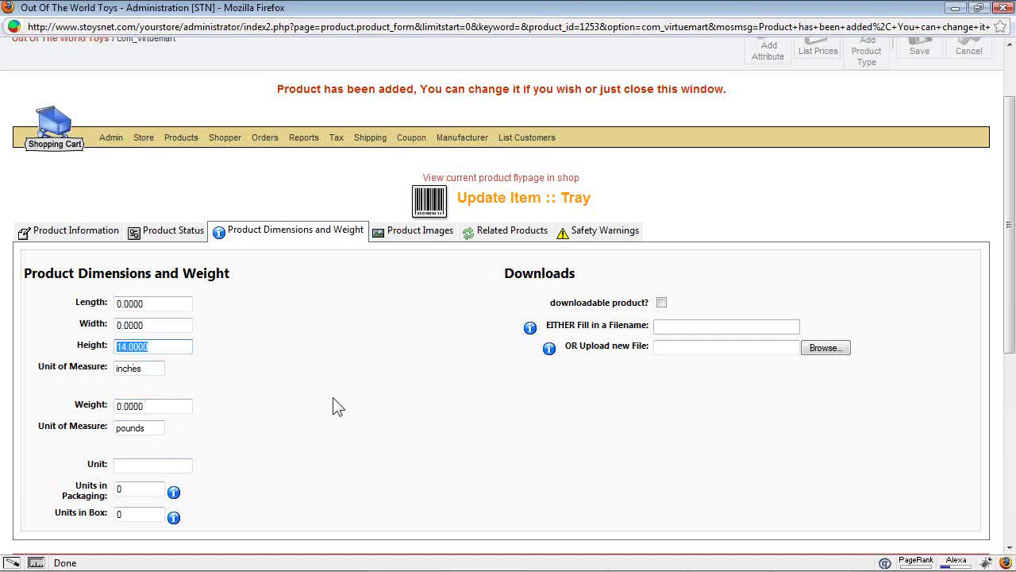
click(284, 291)
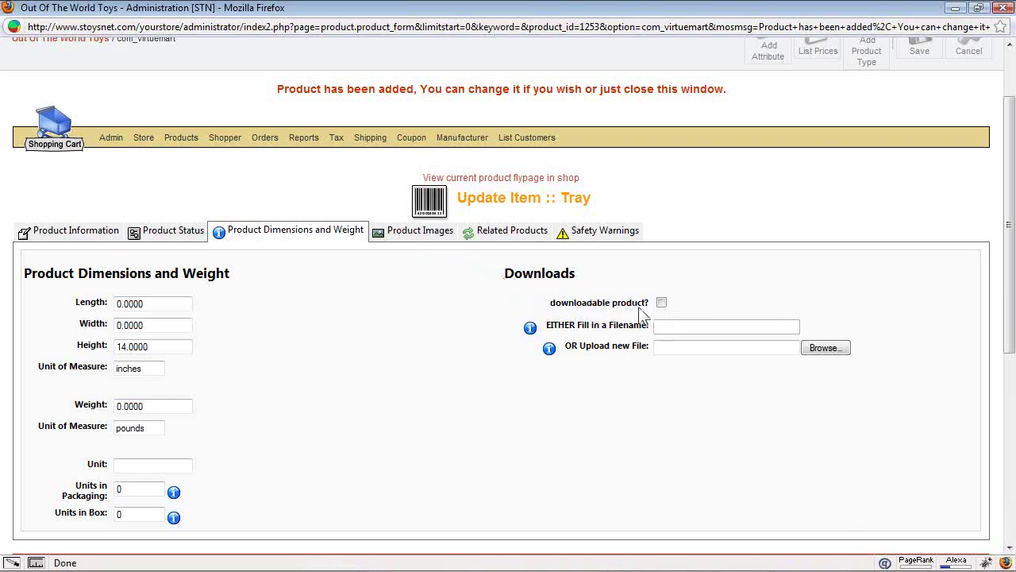
- Browse Tray's images and related products, ending on its choking-hazard Safety Warnings list
click(398, 232)
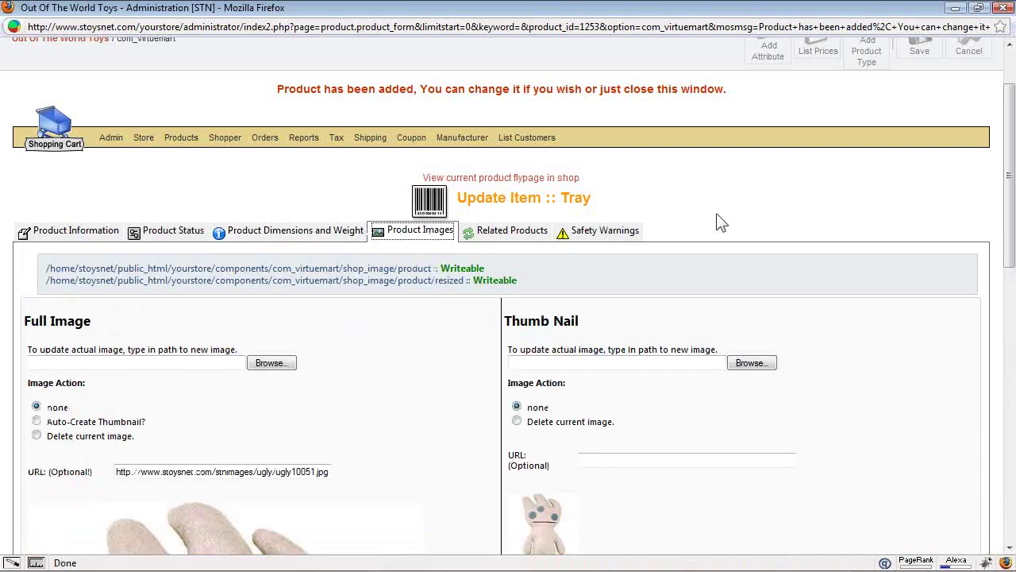
scroll(721, 223, down, 8)
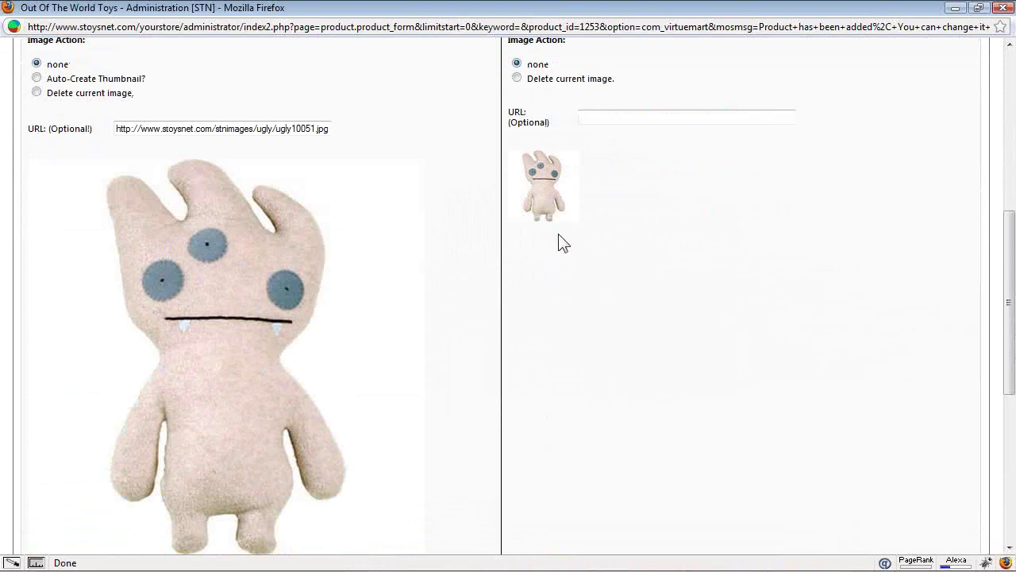
scroll(561, 241, up, 4)
scroll(635, 178, up, 4)
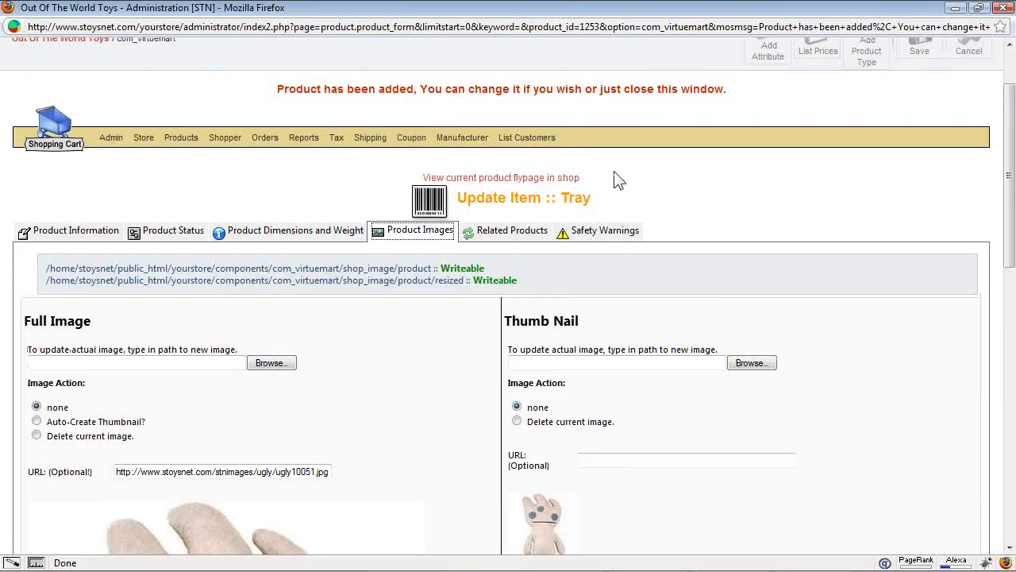
click(511, 232)
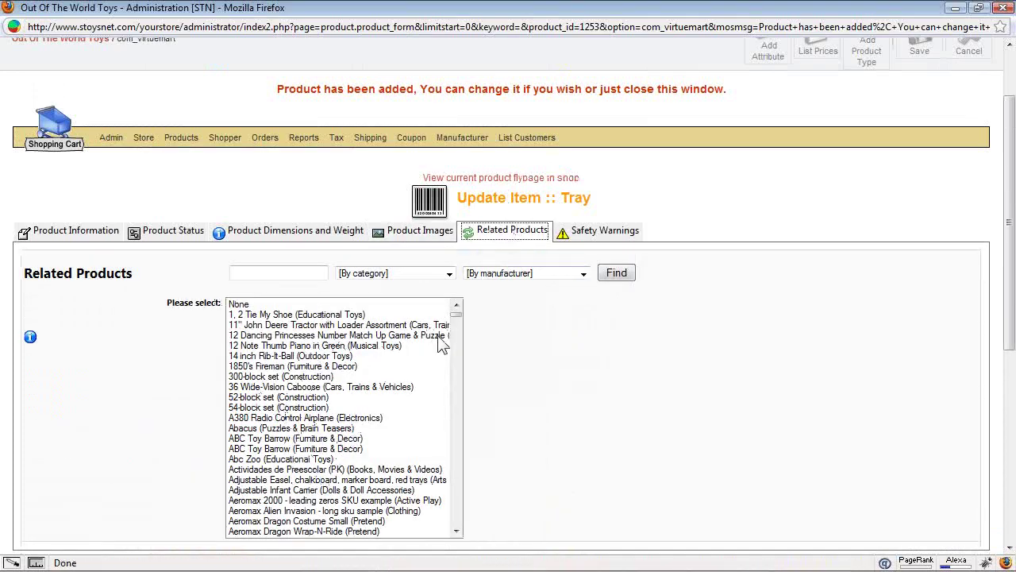
click(585, 231)
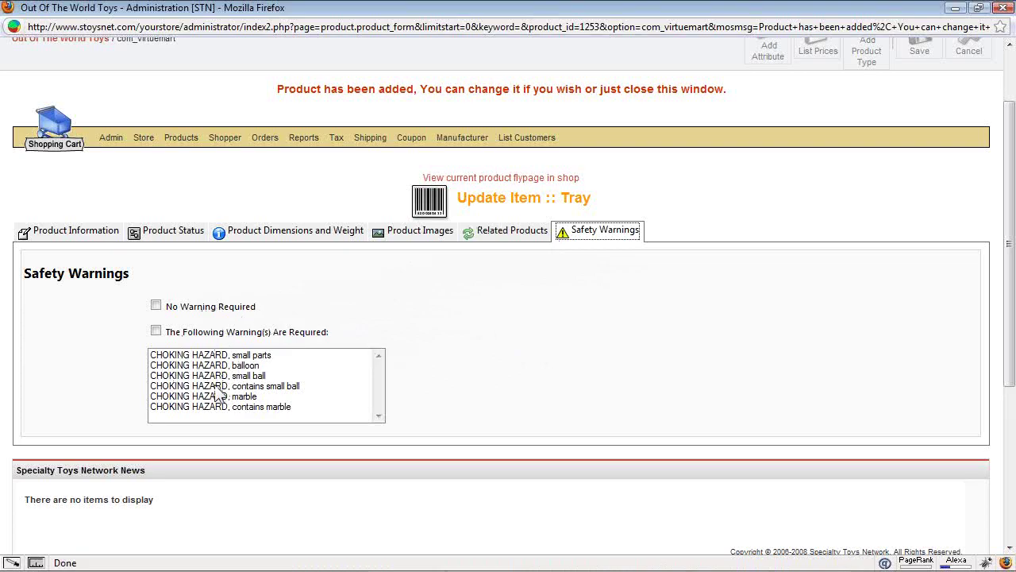
scroll(520, 405, up, 2)
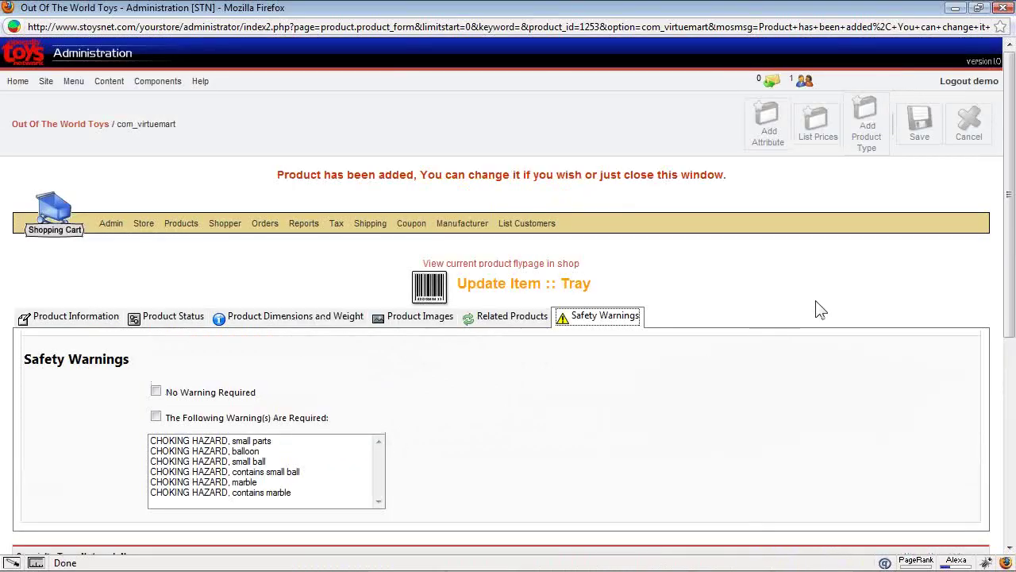
- Save Tray's details and close the popup to see Tray checked in the Ugly Dolls import list
click(918, 132)
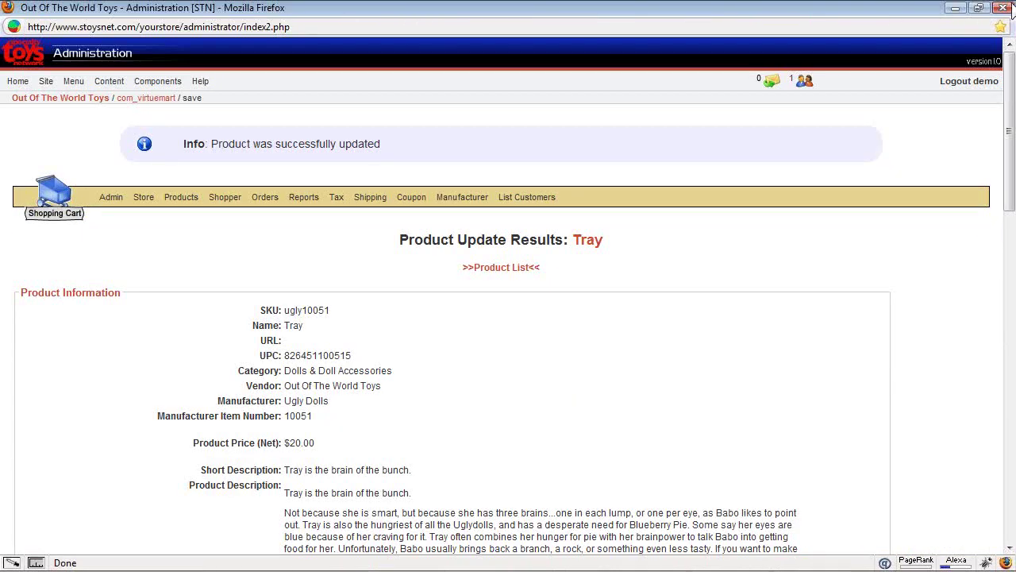
click(1005, 8)
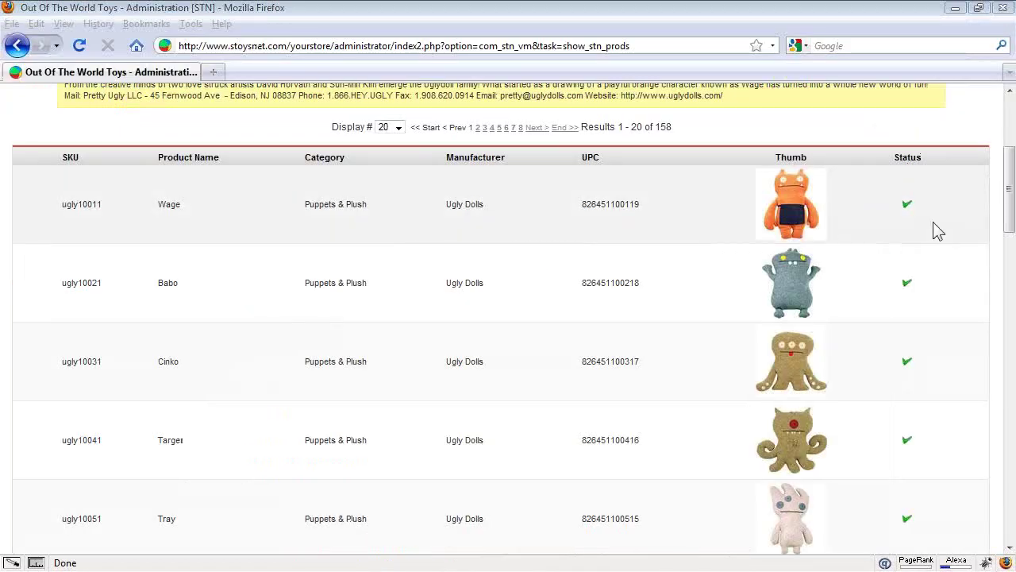
scroll(1012, 200, down, 3)
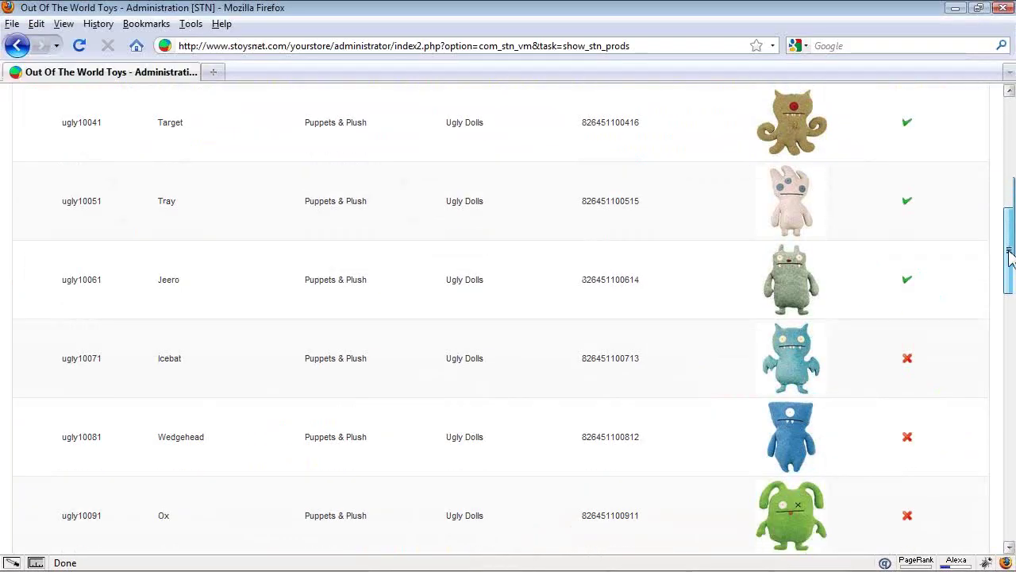